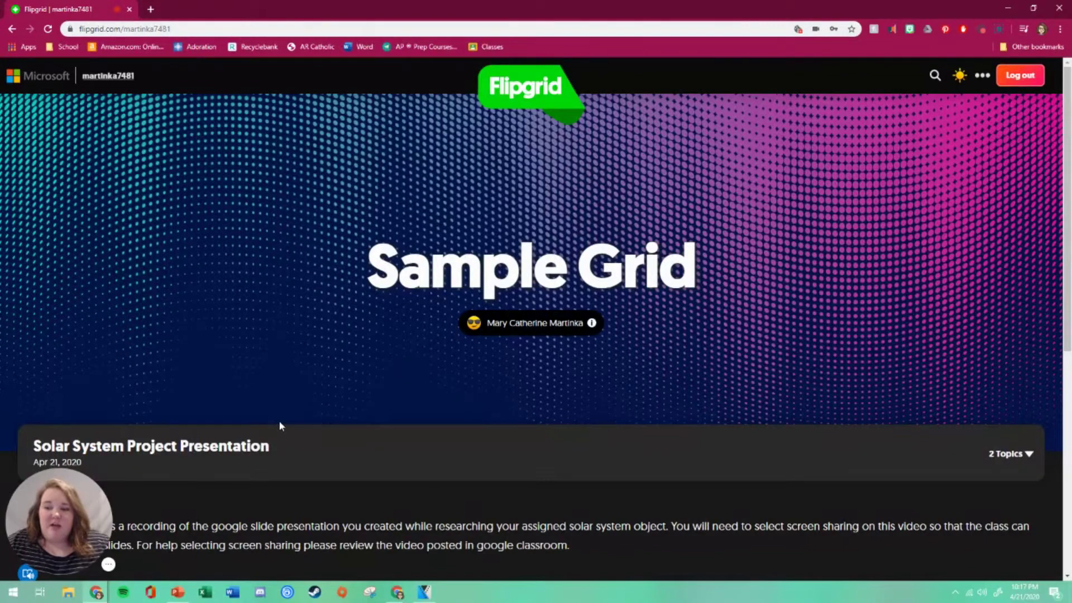
Scroll the Solar System Project Presentation topic down to its 1 Response section.
{"action": "scroll", "coordinate": [279, 423], "scroll_direction": "down", "scroll_amount": 1}
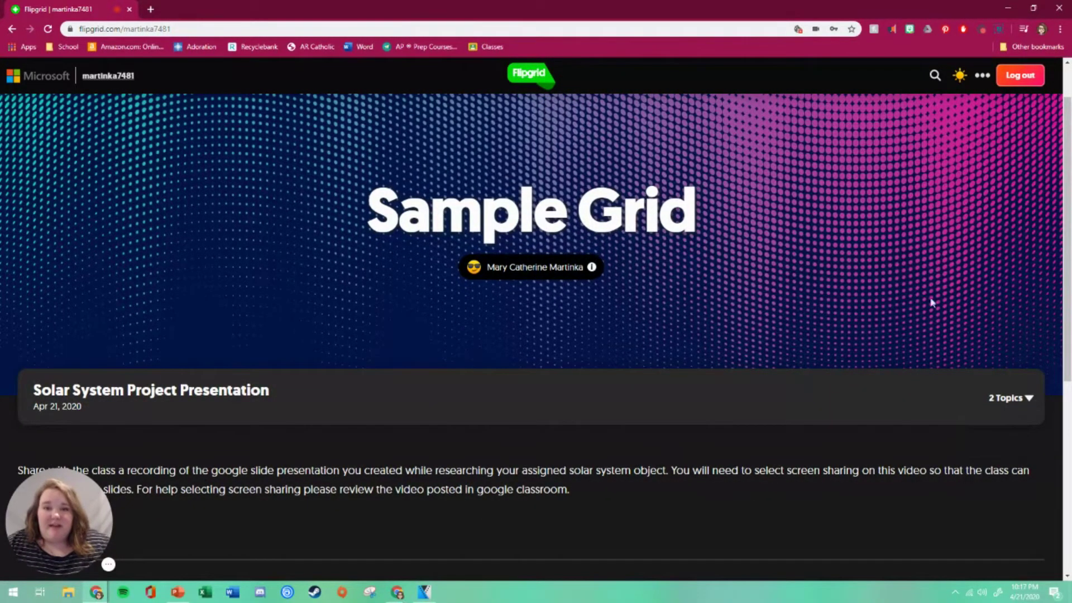
{"action": "scroll", "coordinate": [763, 265], "scroll_direction": "up", "scroll_amount": 1}
{"action": "scroll", "coordinate": [760, 269], "scroll_direction": "down", "scroll_amount": 4}
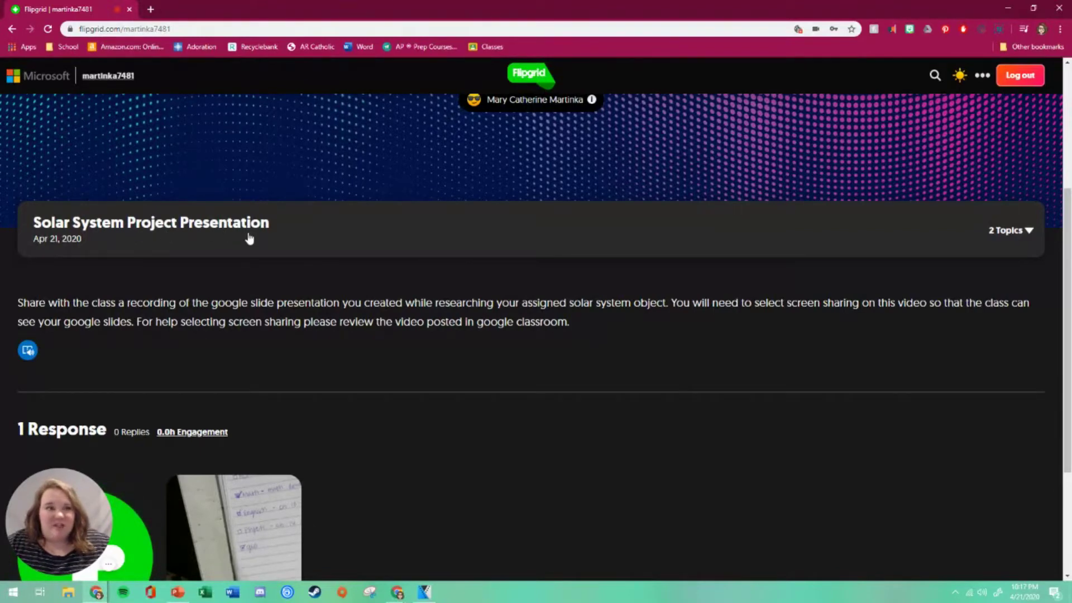
{"action": "scroll", "coordinate": [240, 241], "scroll_direction": "down", "scroll_amount": 1}
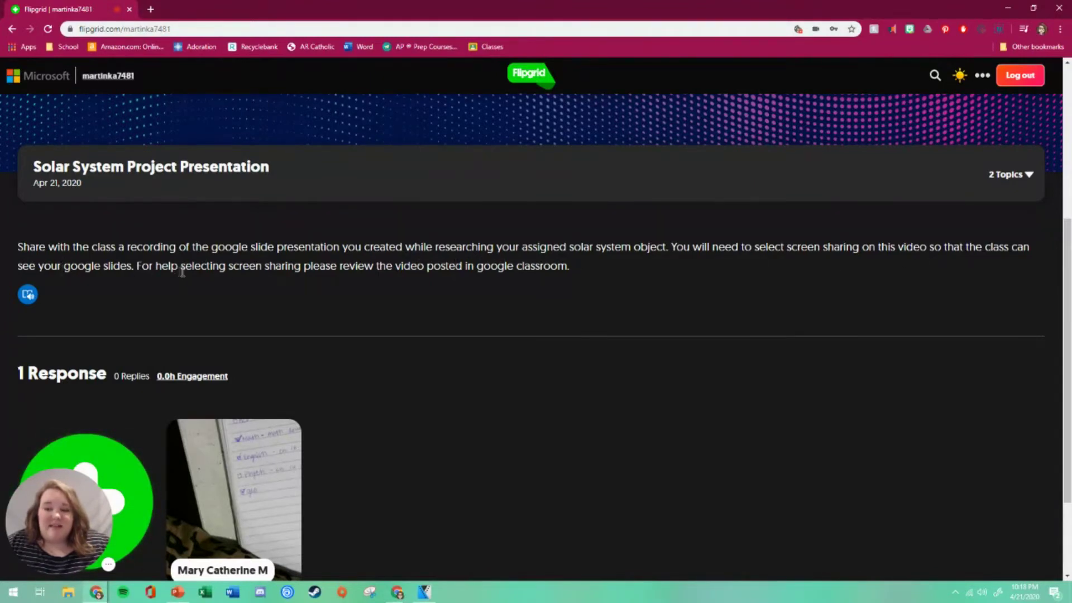
{"action": "scroll", "coordinate": [426, 278], "scroll_direction": "down", "scroll_amount": 2}
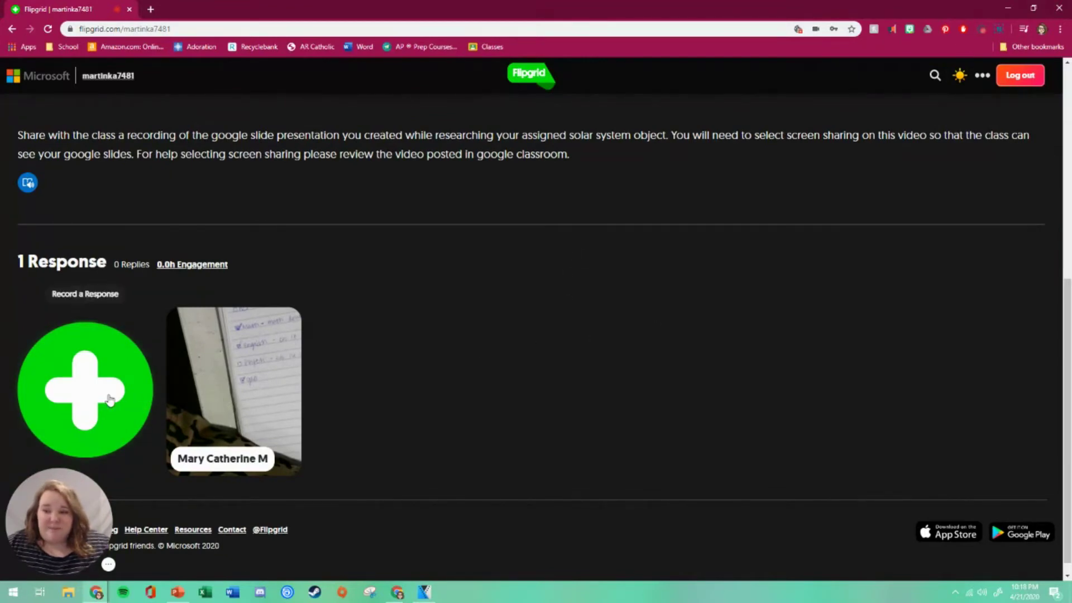
Start a new response and sign in with the second Google account.
{"action": "left_click", "coordinate": [90, 398]}
{"action": "left_click", "coordinate": [510, 301]}
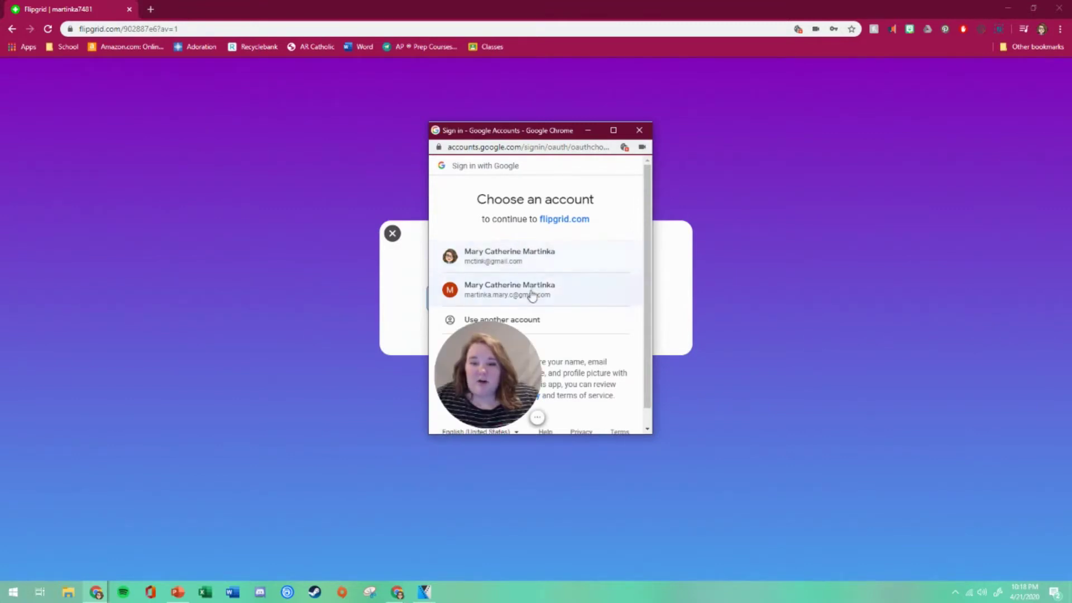
{"action": "left_click", "coordinate": [531, 293]}
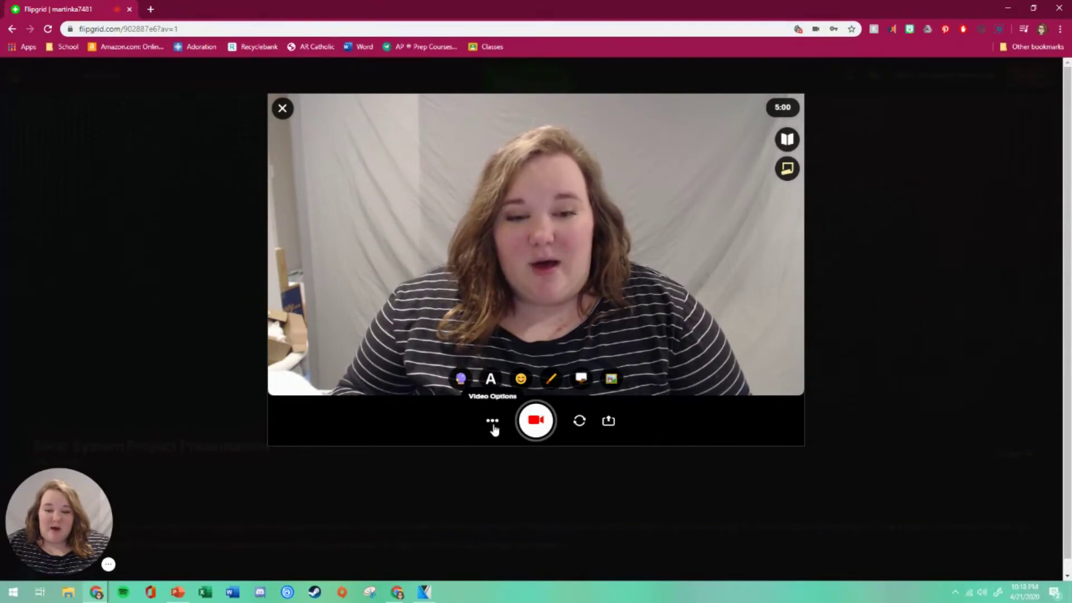
Switch the recorder to Screen Recording and start it, checking the Loom and slides windows.
{"action": "left_click", "coordinate": [493, 424]}
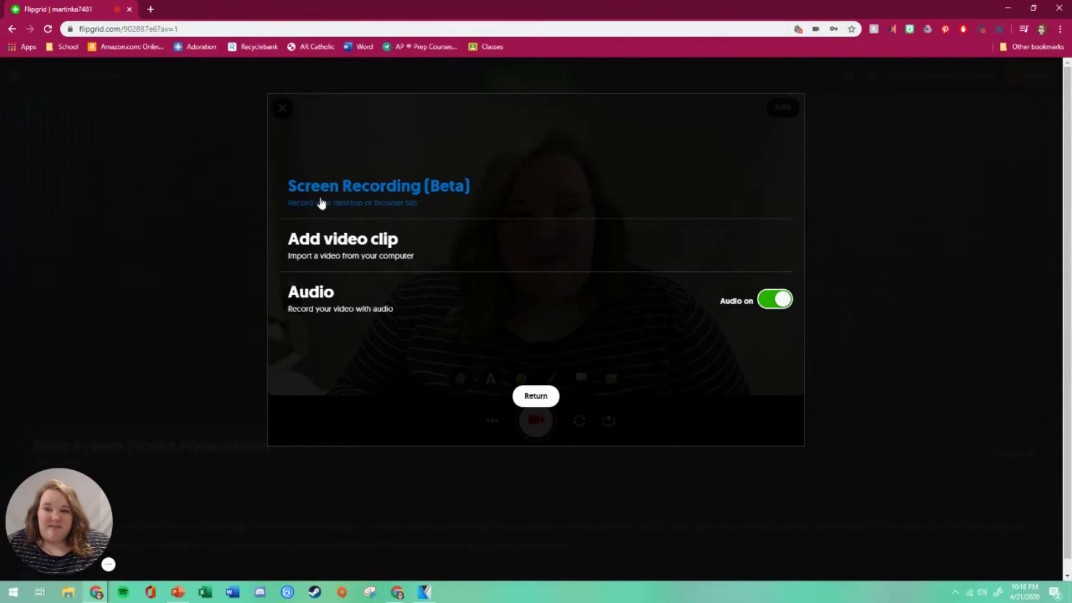
{"action": "left_click", "coordinate": [451, 209]}
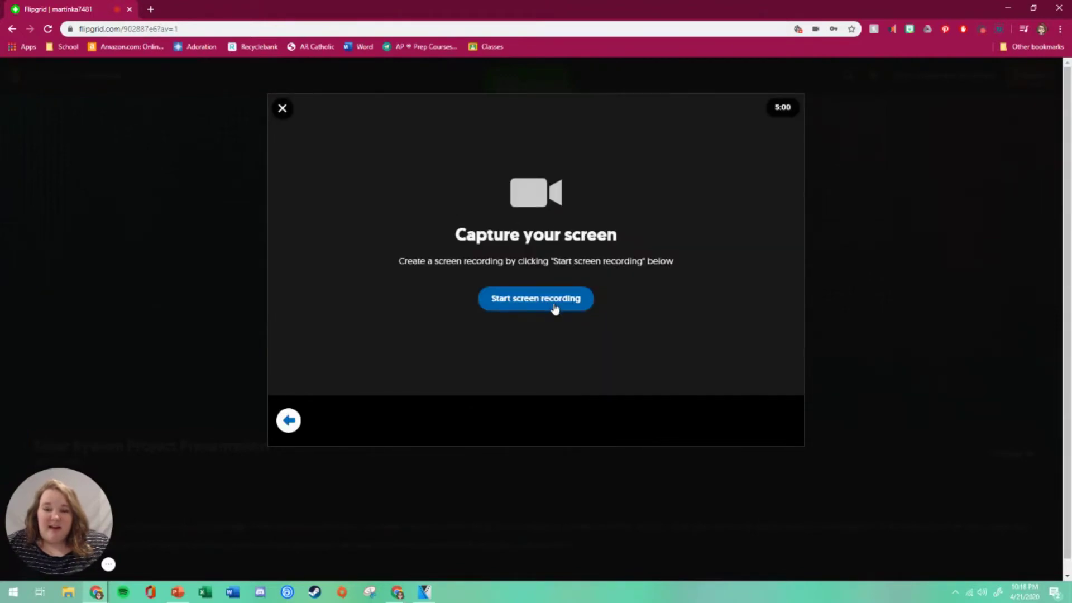
{"action": "left_click", "coordinate": [555, 299]}
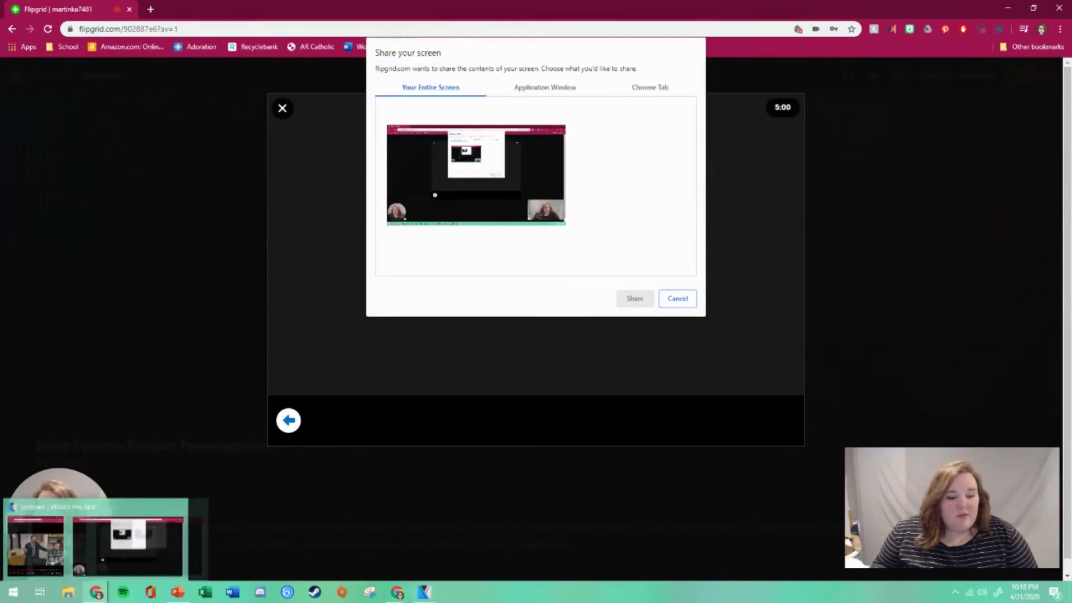
{"action": "mouse_move", "coordinate": [398, 596]}
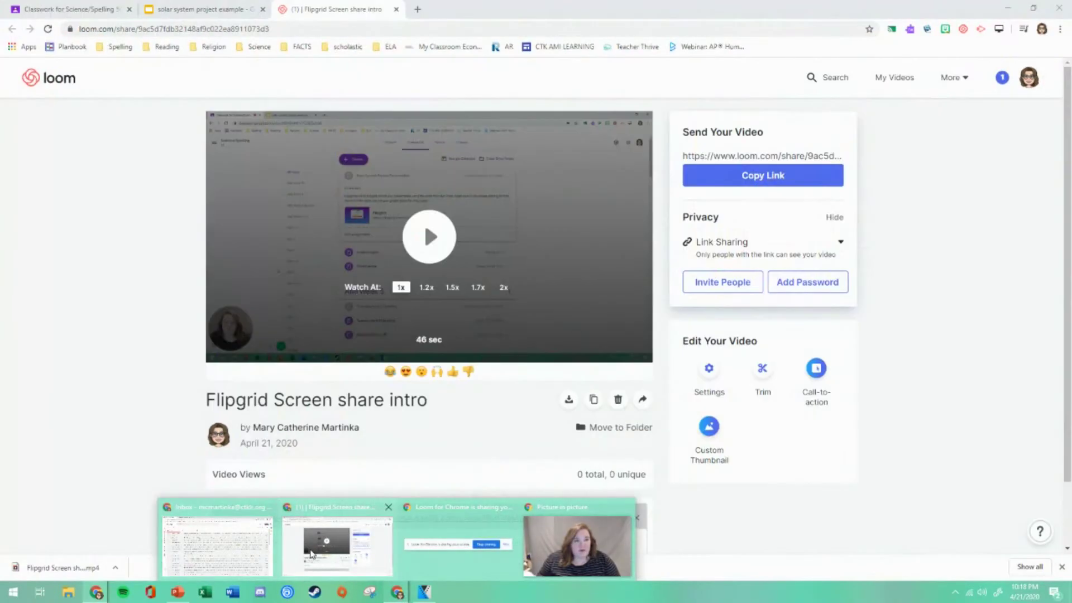
{"action": "left_click", "coordinate": [312, 554]}
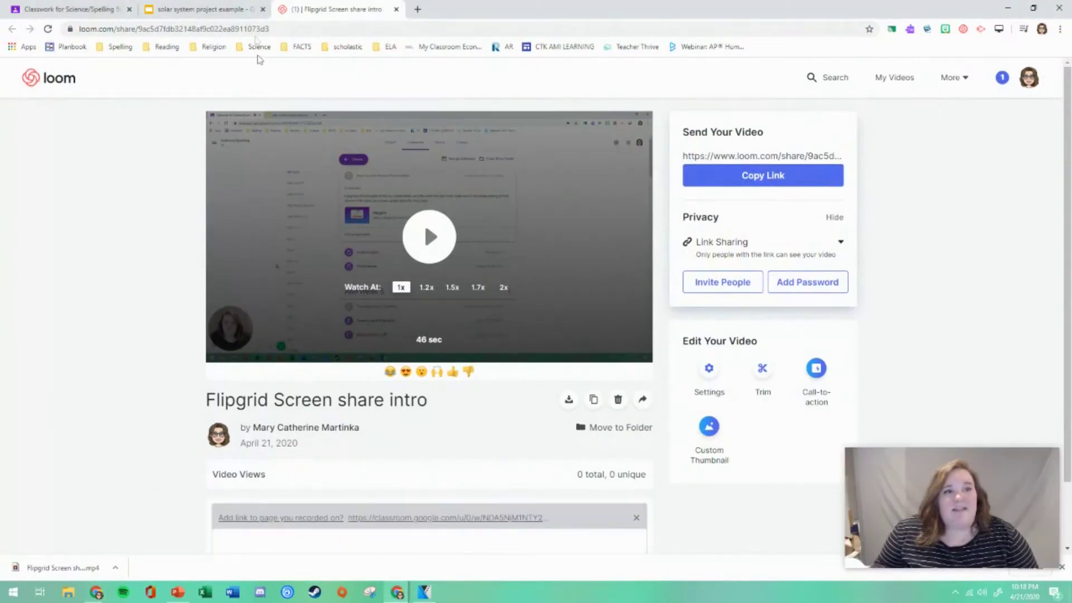
{"action": "left_click", "coordinate": [211, 12]}
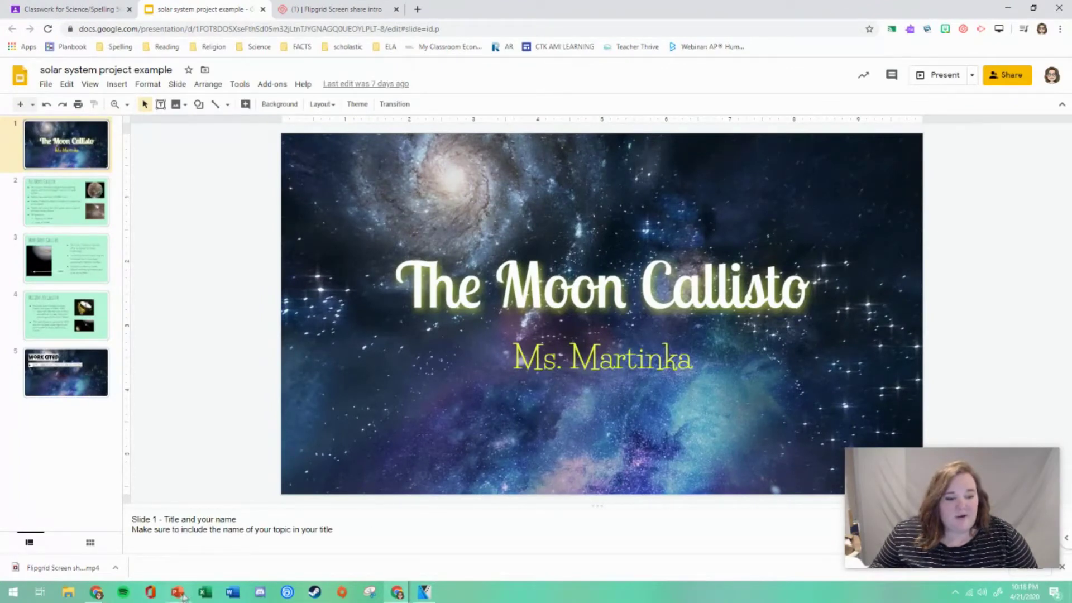
Share the solar system project application window and bring that presentation to the front.
{"action": "mouse_move", "coordinate": [111, 585]}
{"action": "left_click", "coordinate": [143, 547]}
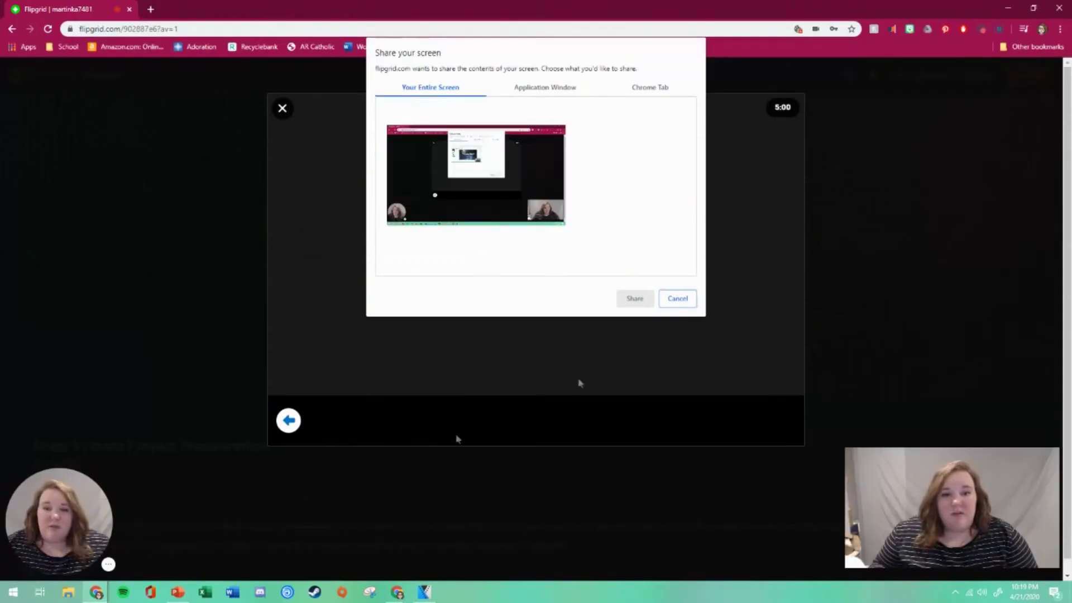
{"action": "left_click", "coordinate": [544, 89]}
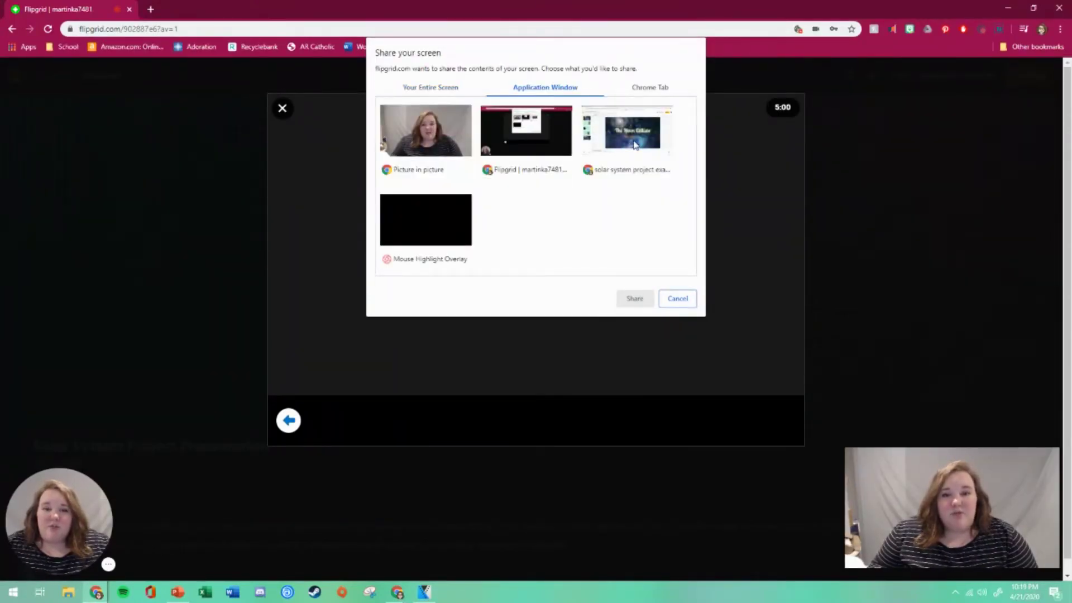
{"action": "left_click", "coordinate": [635, 145]}
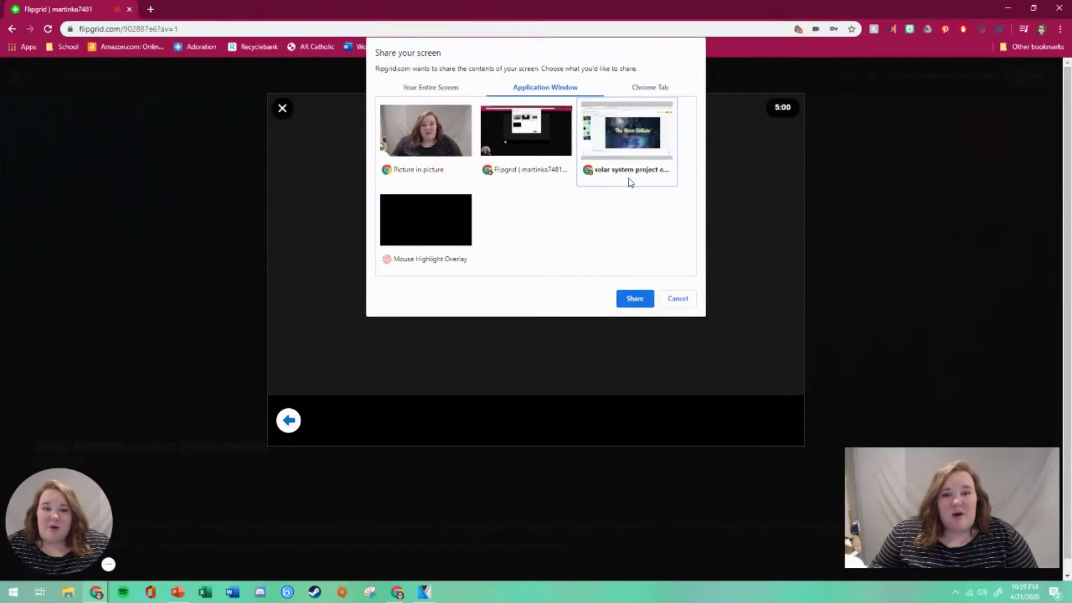
{"action": "left_click", "coordinate": [634, 301]}
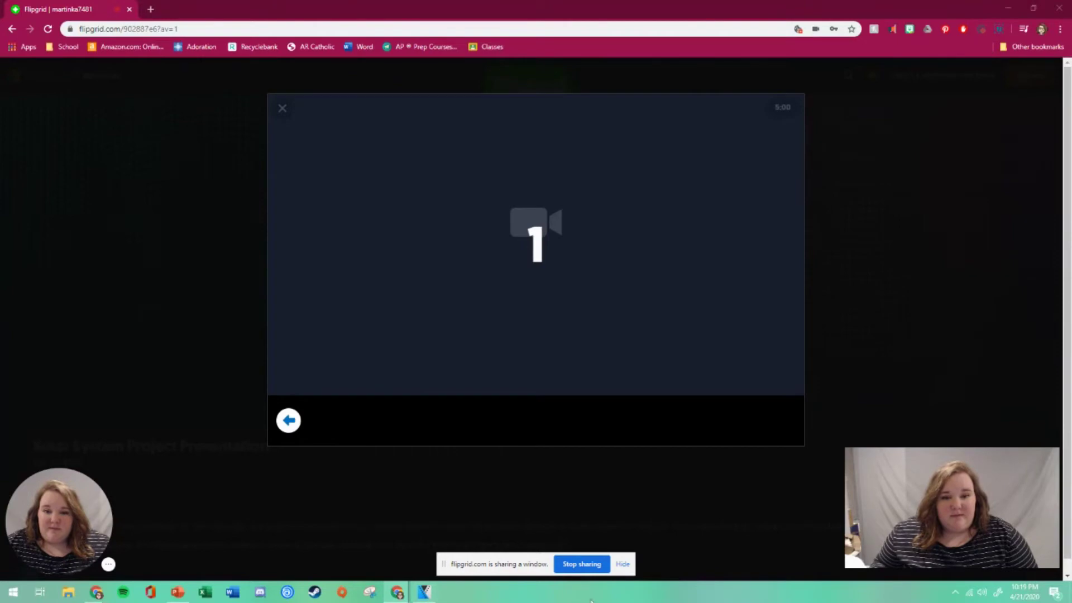
{"action": "left_click", "coordinate": [623, 564]}
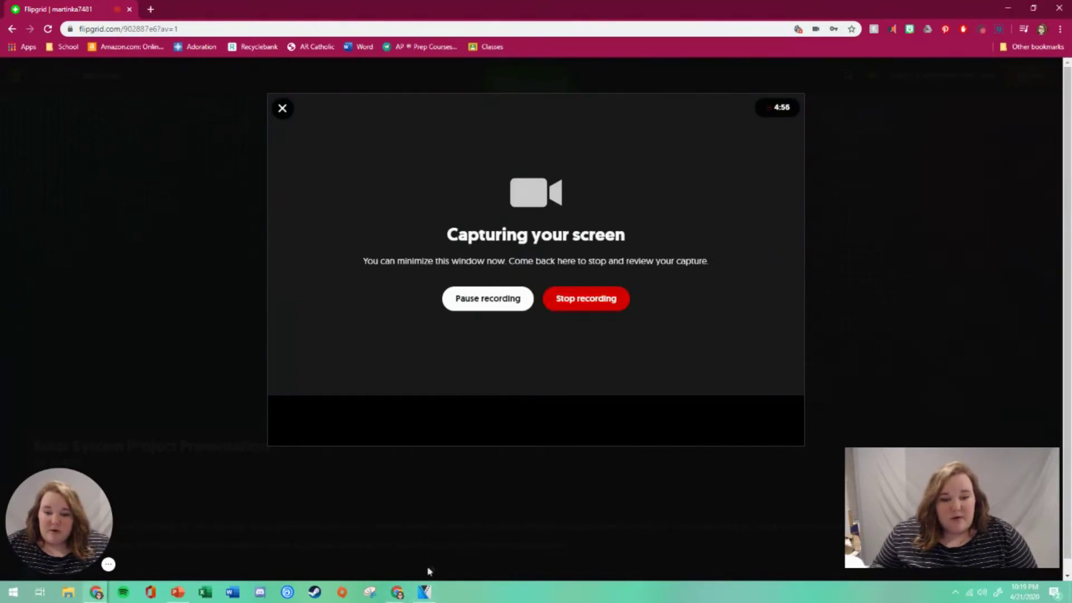
{"action": "mouse_move", "coordinate": [401, 596]}
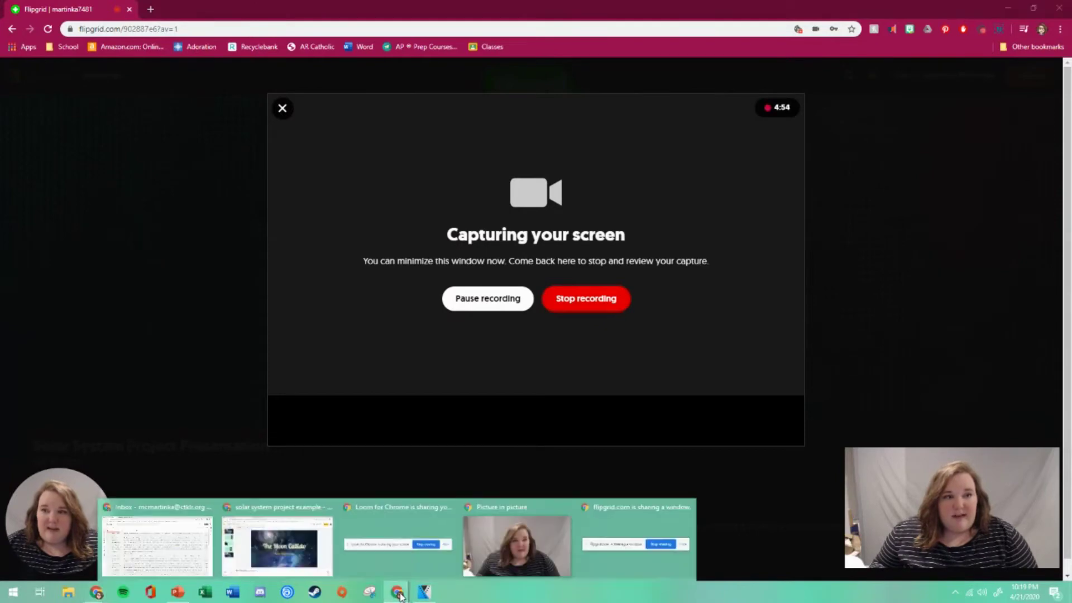
{"action": "left_click", "coordinate": [304, 553]}
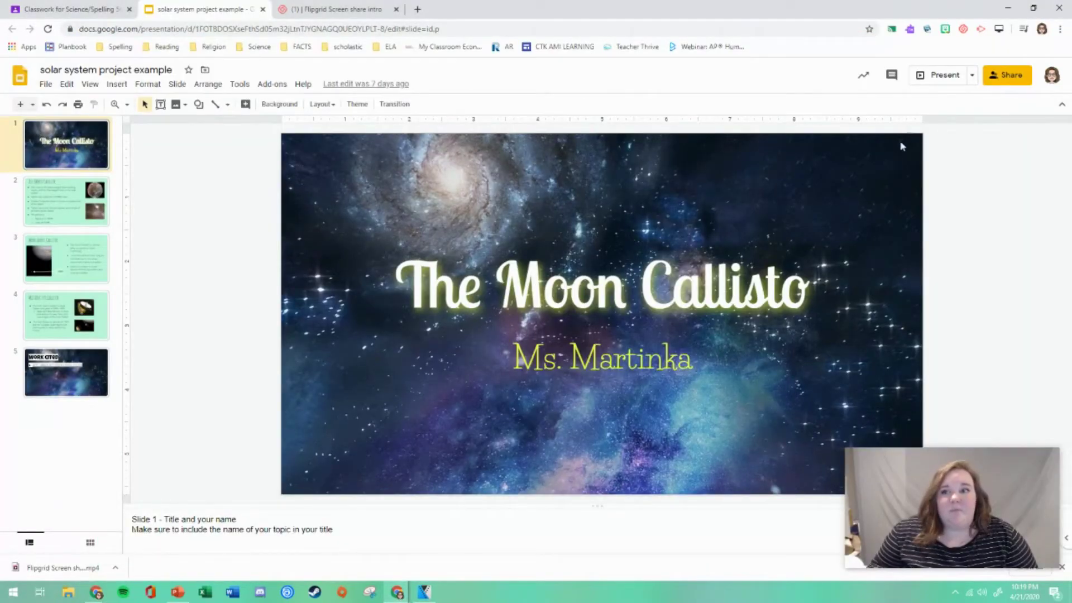
Present The Moon Callisto deck through Missions to Callisto and Work Cited, then exit.
{"action": "left_click", "coordinate": [931, 80]}
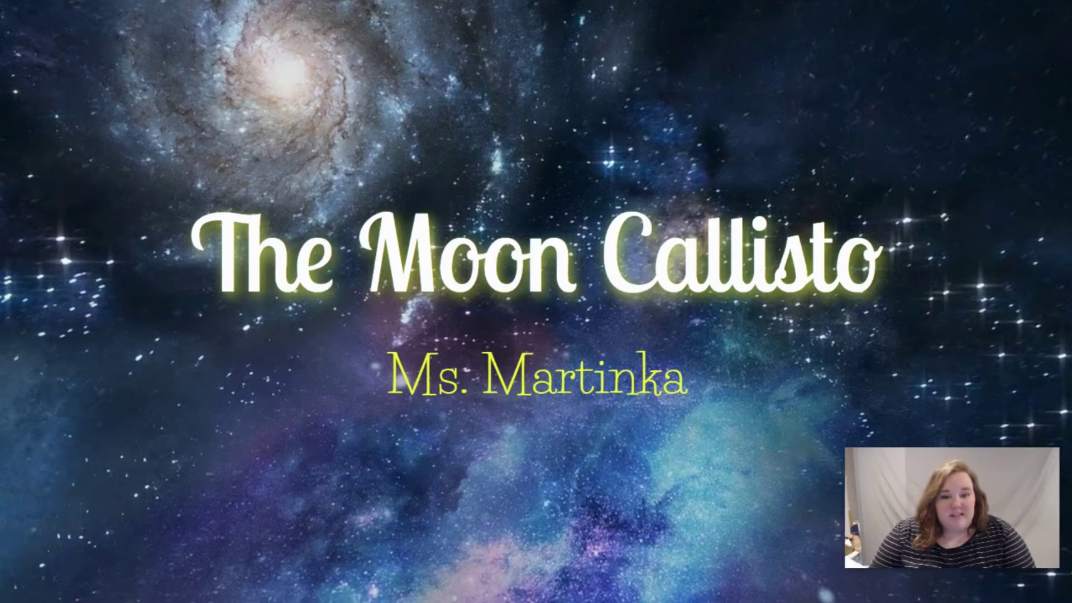
{"action": "key", "text": "Right"}
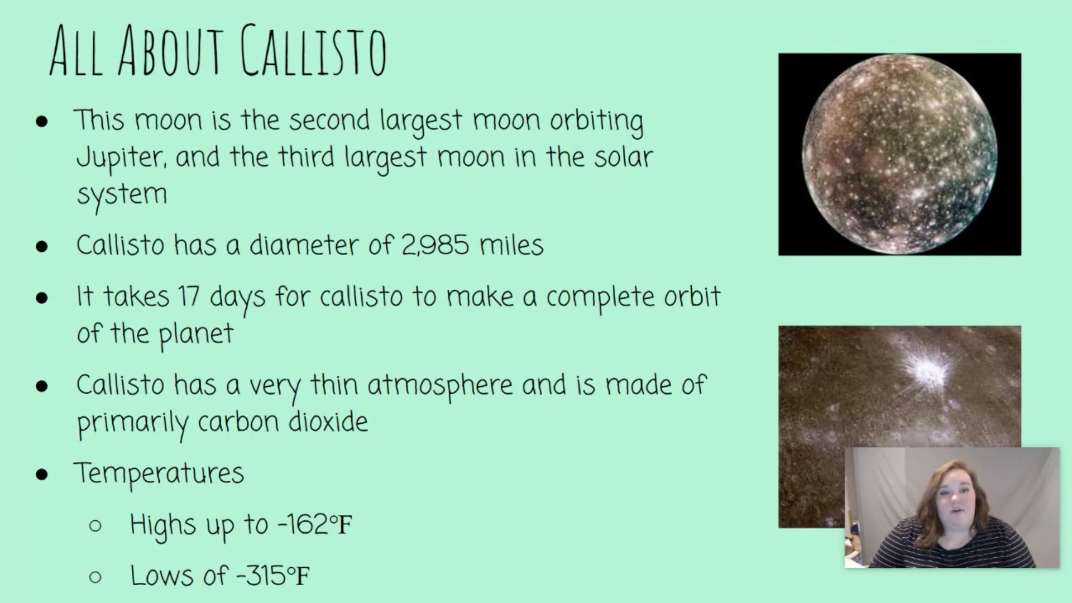
{"action": "key", "text": "Right"}
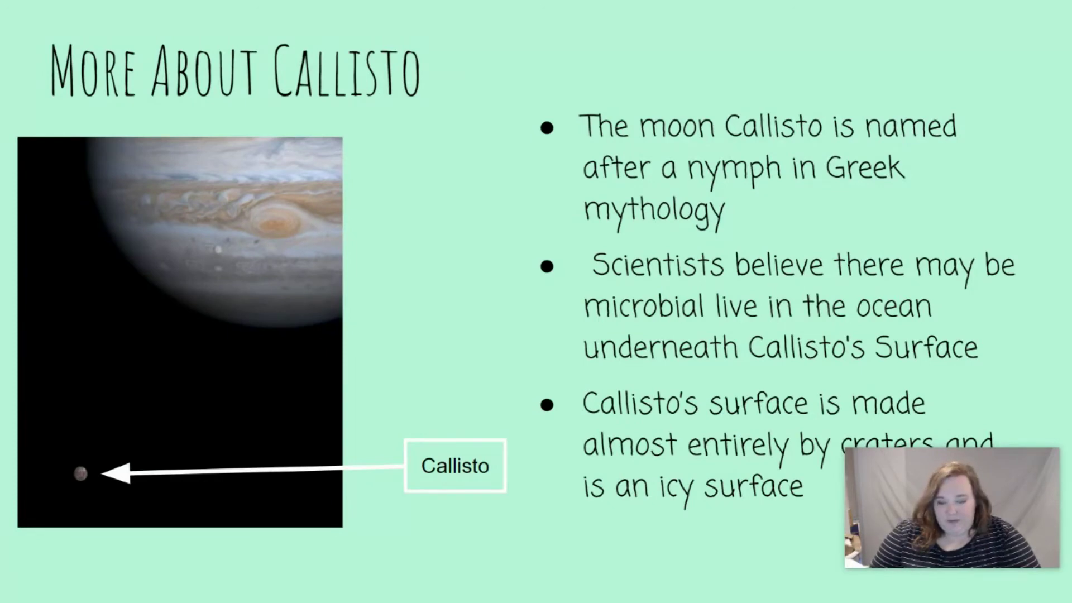
{"action": "key", "text": "Right"}
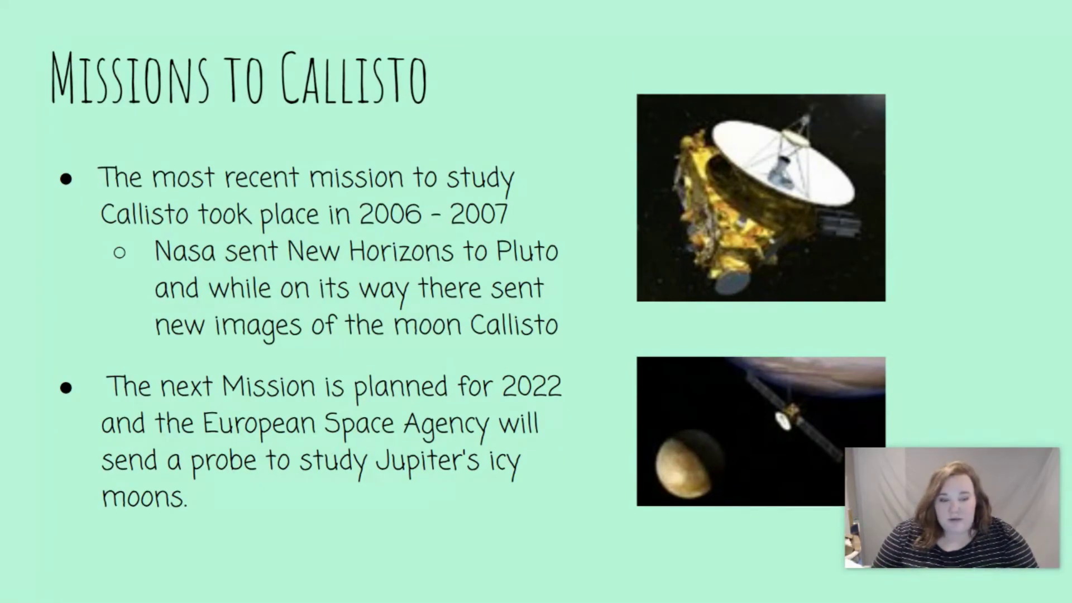
{"action": "key", "text": "Right"}
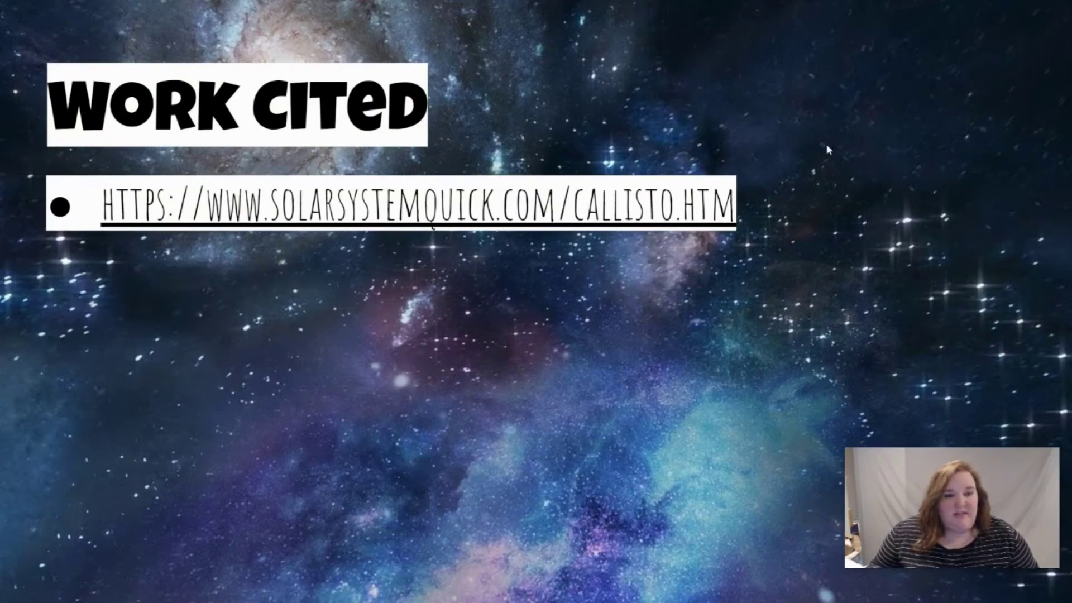
{"action": "key", "text": "Escape"}
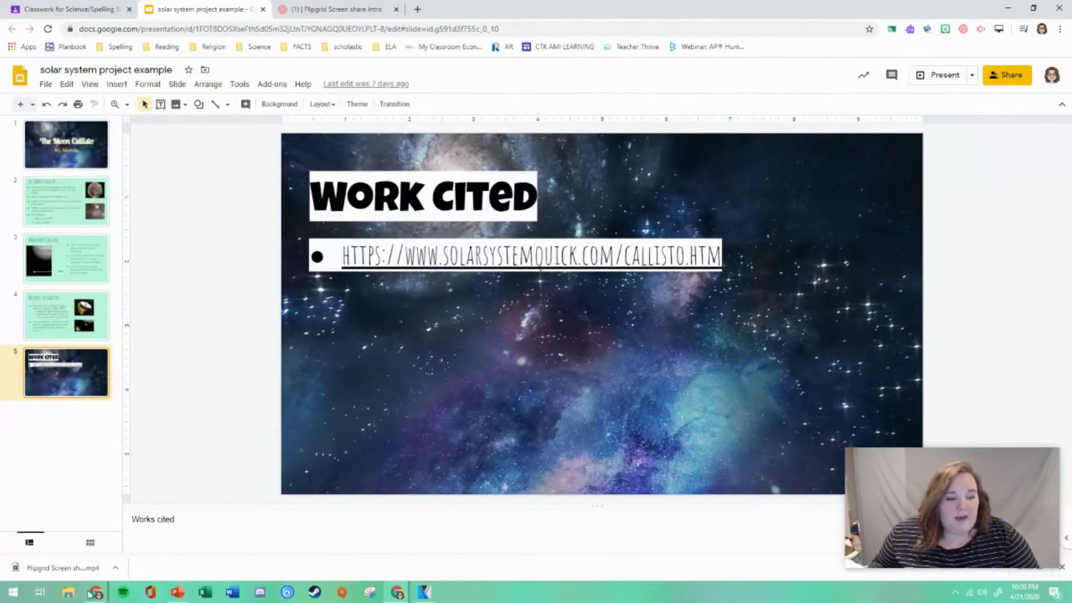
Return to the Flipgrid window, stop the screen recording, and pause the review playback.
{"action": "left_click", "coordinate": [90, 593]}
{"action": "left_click", "coordinate": [112, 555]}
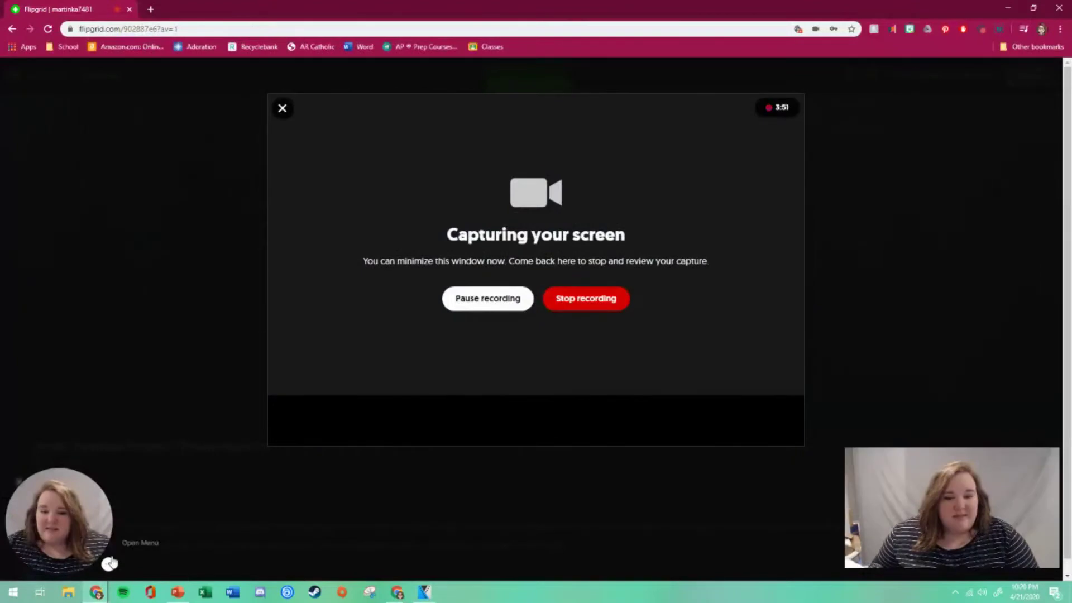
{"action": "left_click", "coordinate": [584, 304]}
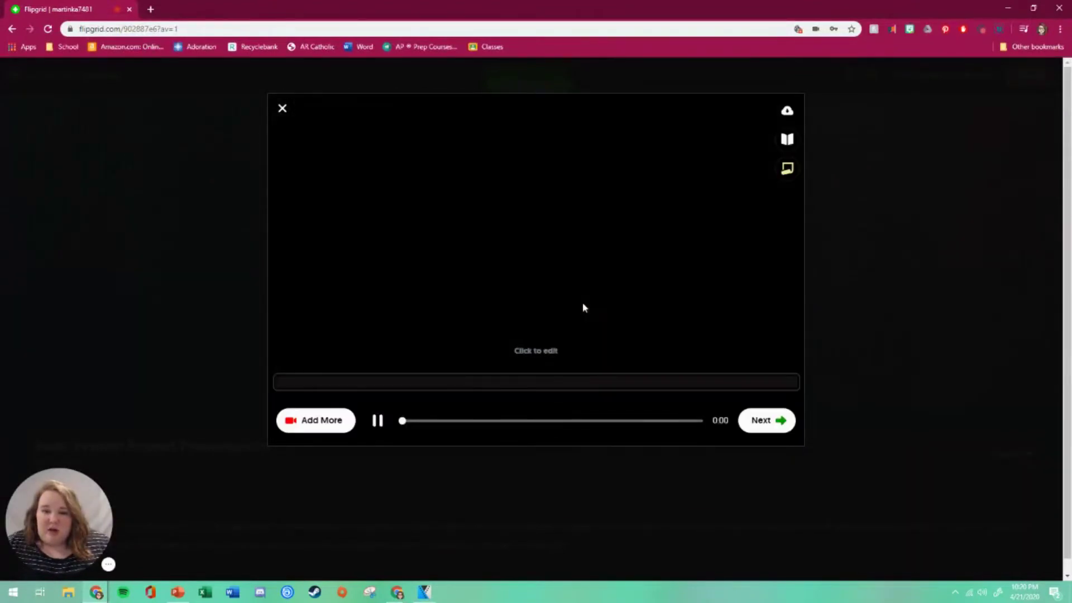
{"action": "left_click", "coordinate": [377, 420]}
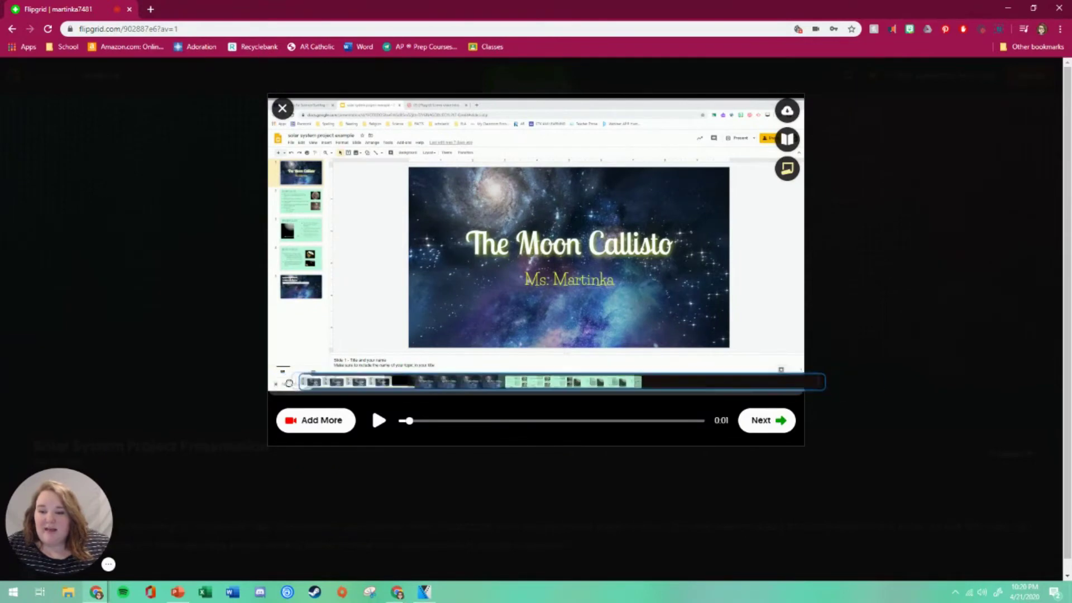
Trim the clip's start and end down to about 46 seconds and confirm it.
{"action": "left_click", "coordinate": [392, 379]}
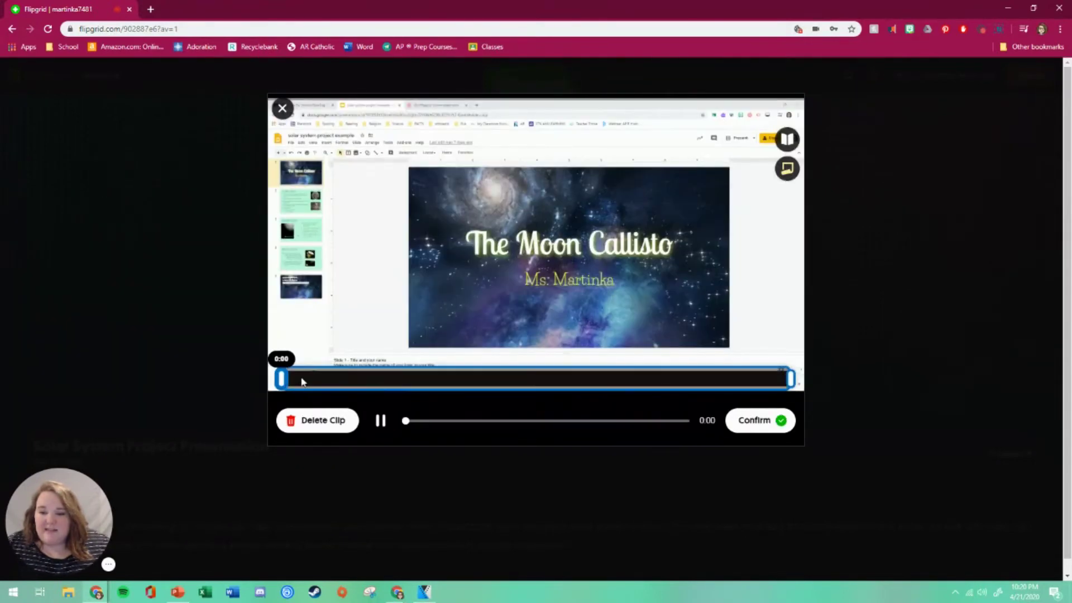
{"action": "left_click_drag", "start_coordinate": [281, 380], "coordinate": [407, 385]}
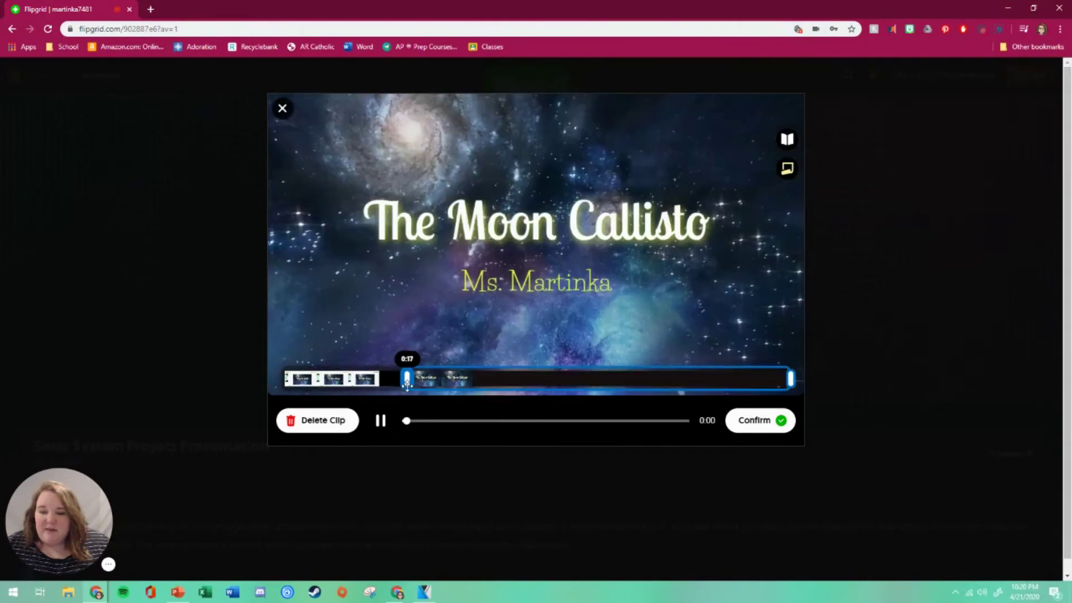
{"action": "left_click_drag", "start_coordinate": [790, 379], "coordinate": [748, 381]}
{"action": "left_click", "coordinate": [381, 420]}
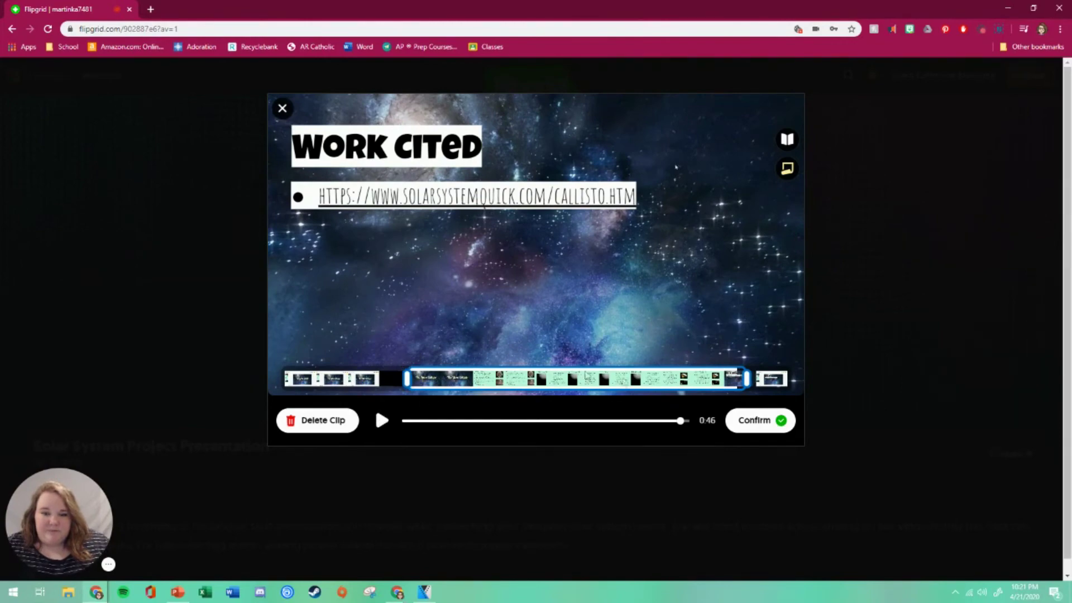
{"action": "left_click", "coordinate": [781, 421]}
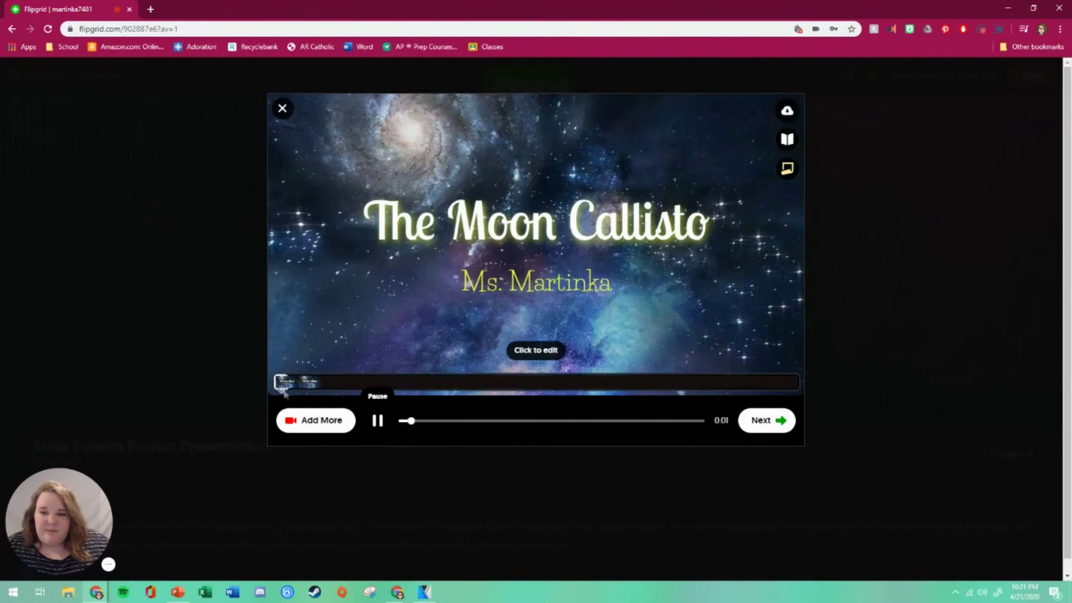
Pause the review playback and continue to the selfie screen.
{"action": "left_click", "coordinate": [378, 420]}
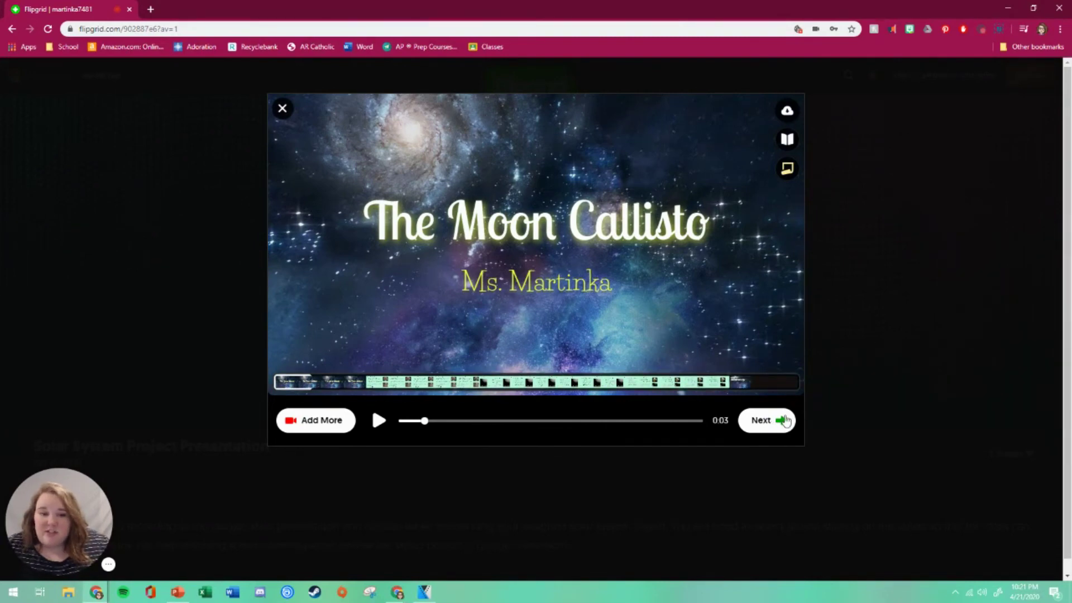
{"action": "left_click", "coordinate": [775, 422]}
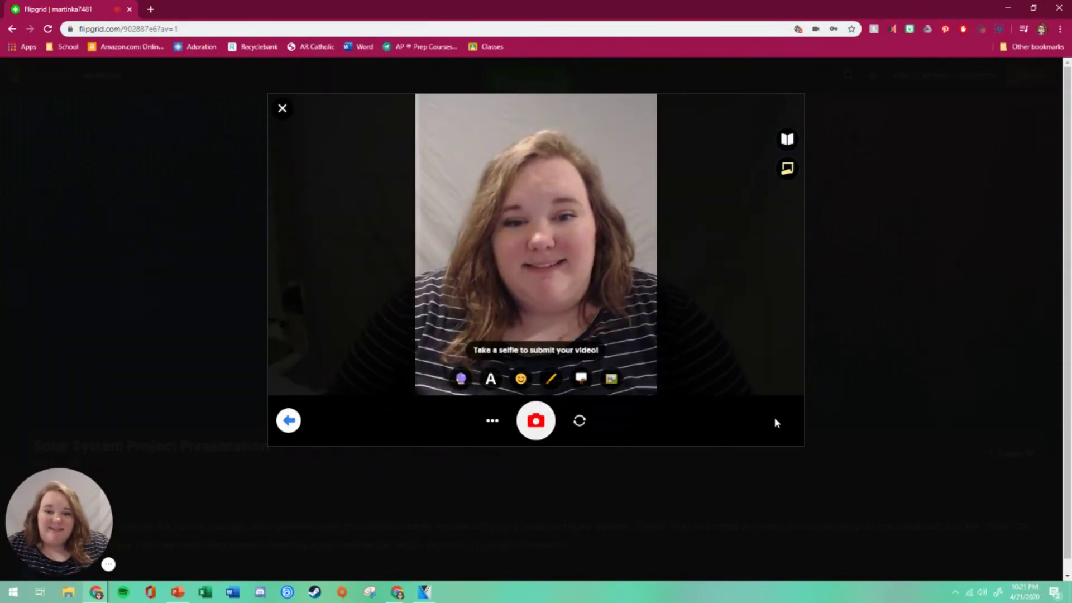
Take the cover selfie, try the pink, pixelated and other filters, then clear them.
{"action": "left_click", "coordinate": [536, 420]}
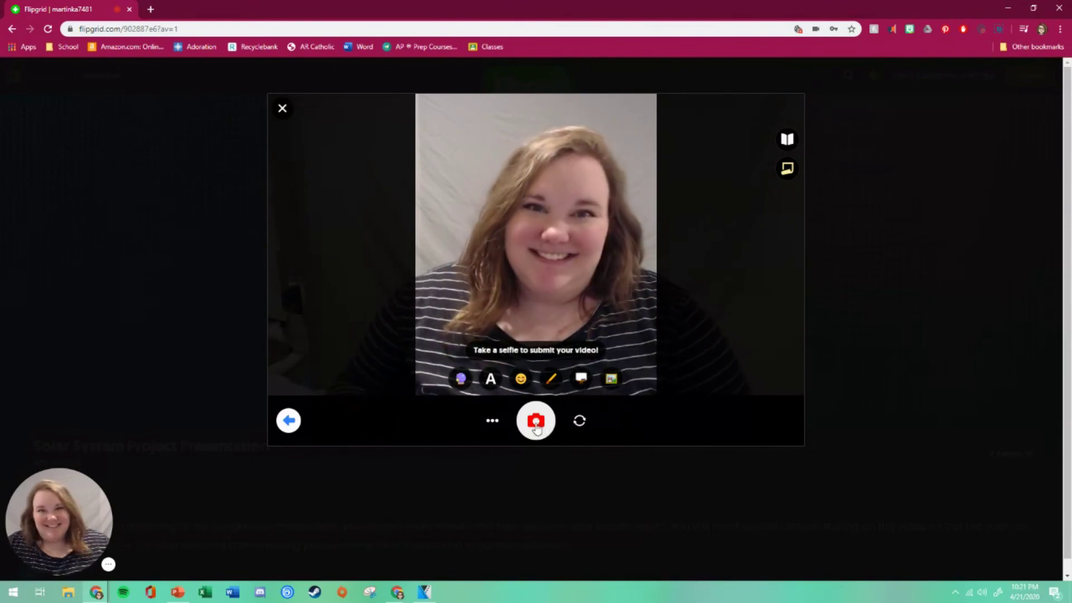
{"action": "left_click", "coordinate": [461, 384]}
{"action": "left_click", "coordinate": [475, 353]}
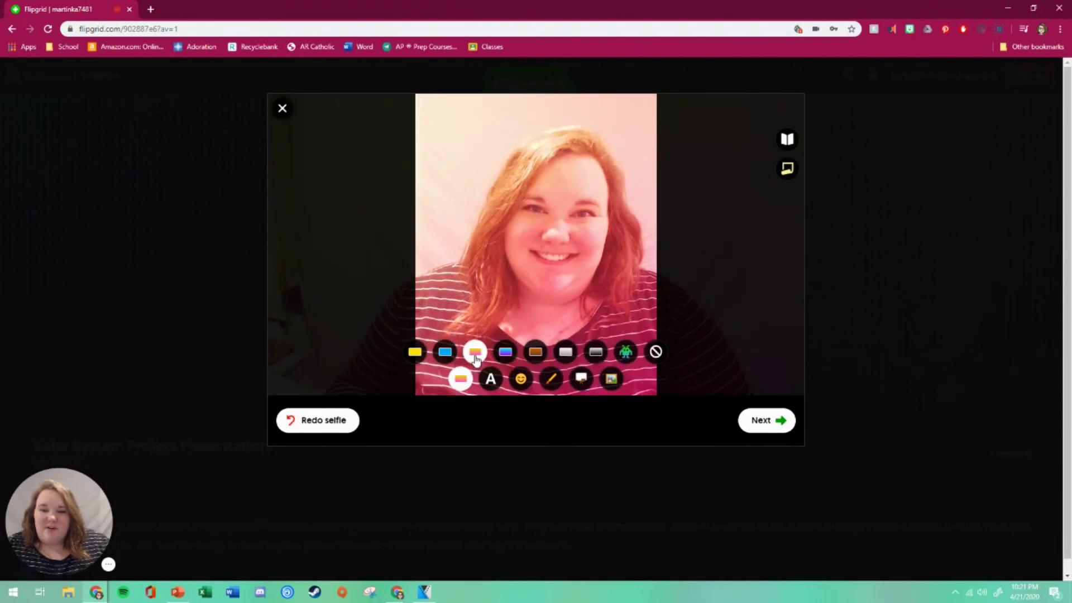
{"action": "left_click", "coordinate": [626, 352]}
{"action": "left_click", "coordinate": [596, 352]}
{"action": "left_click", "coordinate": [565, 352]}
{"action": "left_click", "coordinate": [415, 351]}
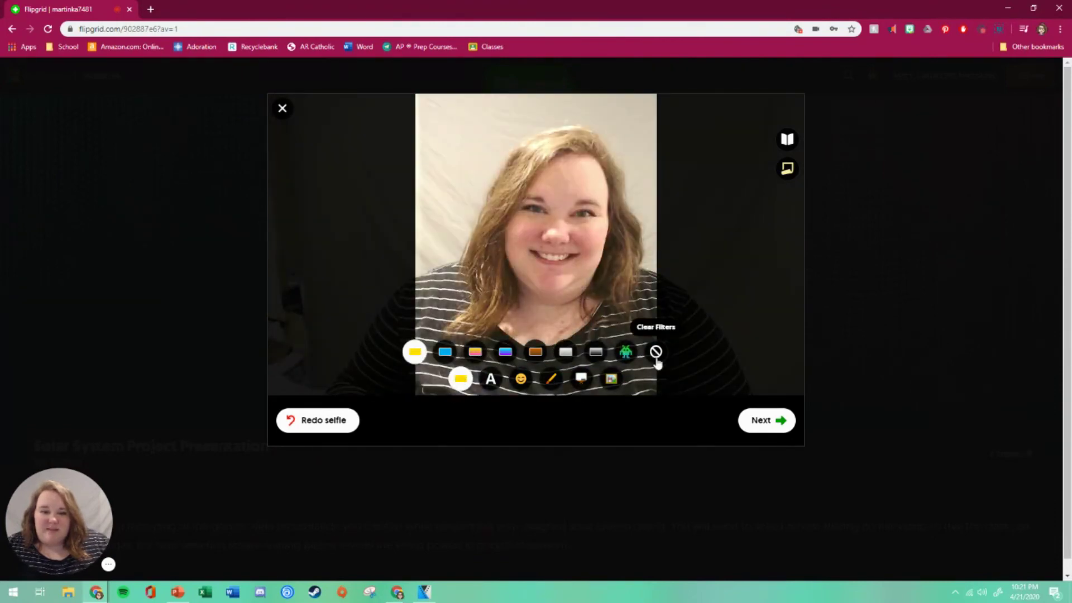
{"action": "left_click", "coordinate": [655, 352]}
Cancel the custom image sticker upload and close the sticker panel.
{"action": "left_click", "coordinate": [611, 379]}
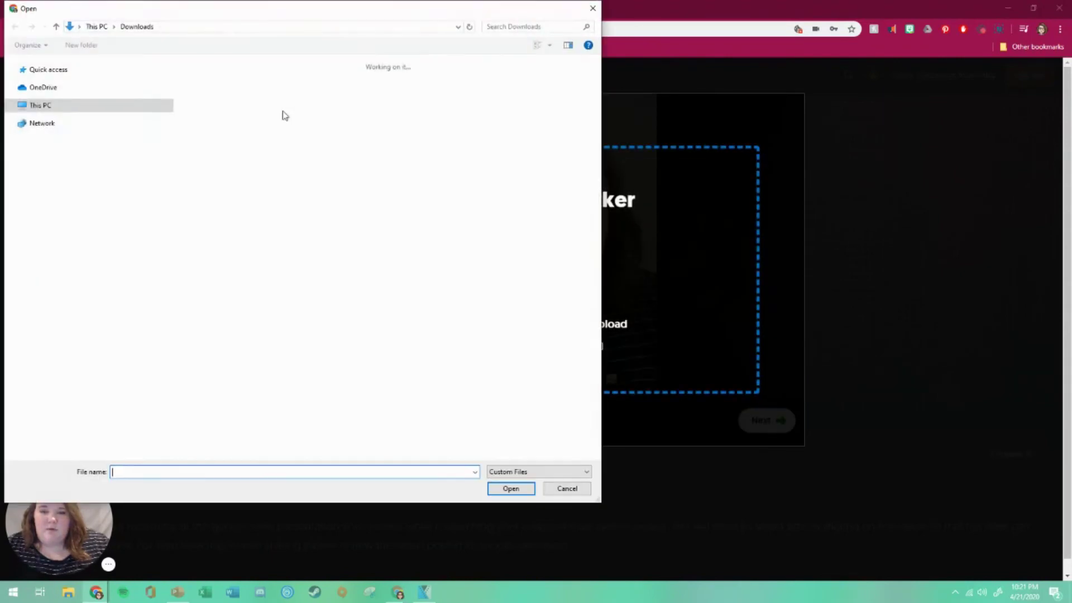
{"action": "left_click", "coordinate": [564, 487]}
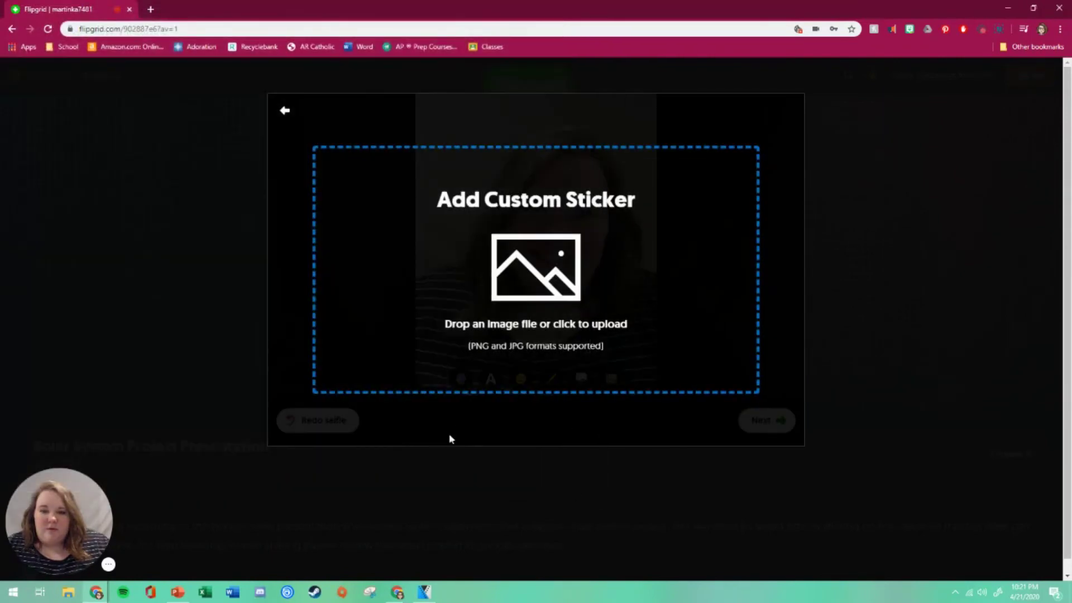
{"action": "left_click", "coordinate": [285, 114]}
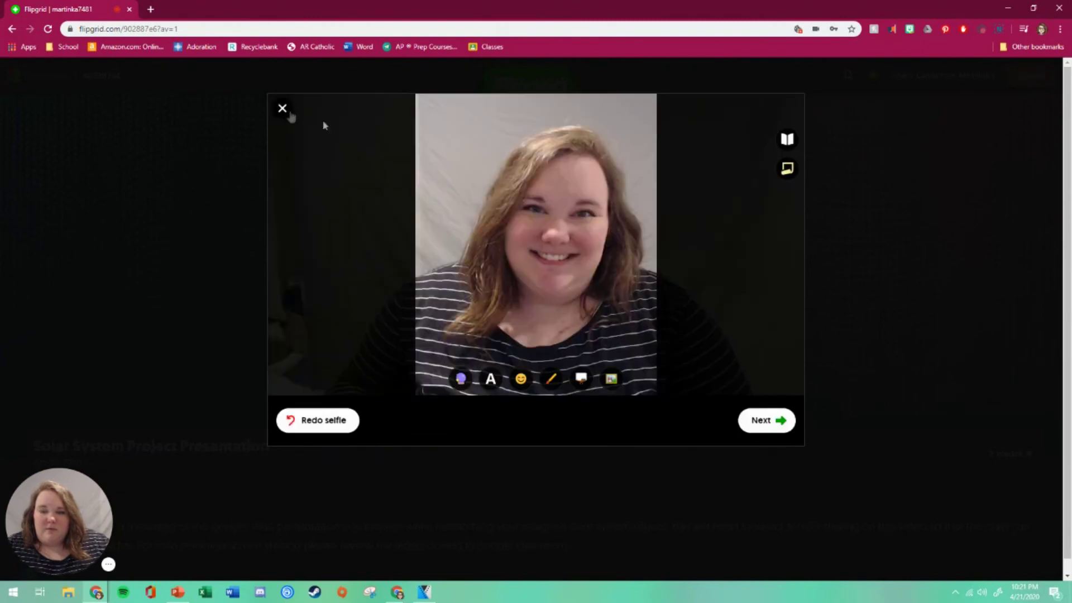
Replace the display name with the teacher's name and submit the video.
{"action": "left_click", "coordinate": [759, 421]}
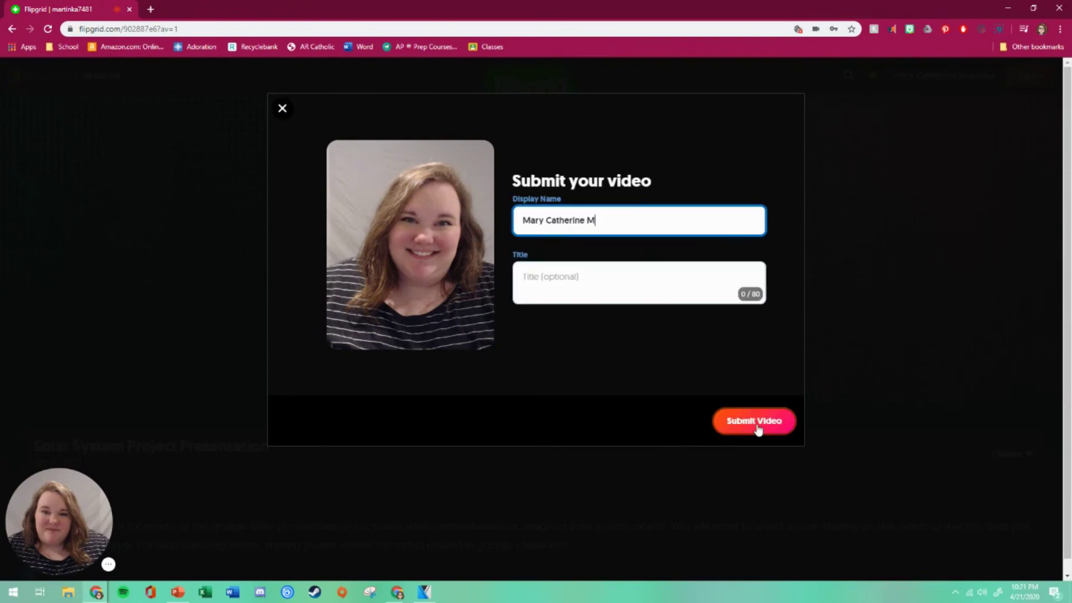
{"action": "left_click_drag", "start_coordinate": [587, 220], "coordinate": [424, 234]}
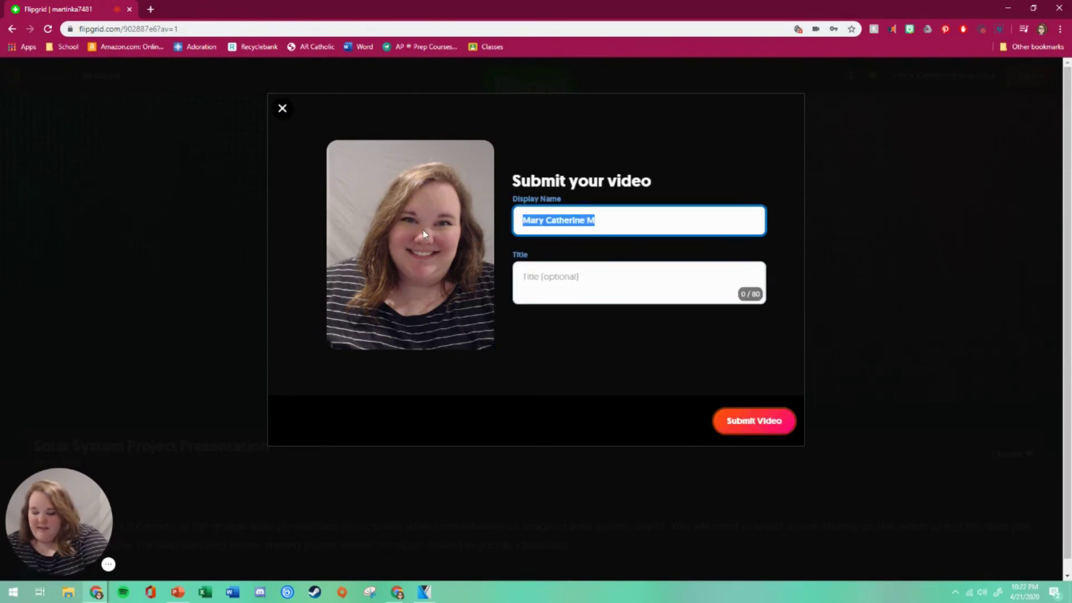
{"action": "type", "text": "Ms. Martinka"}
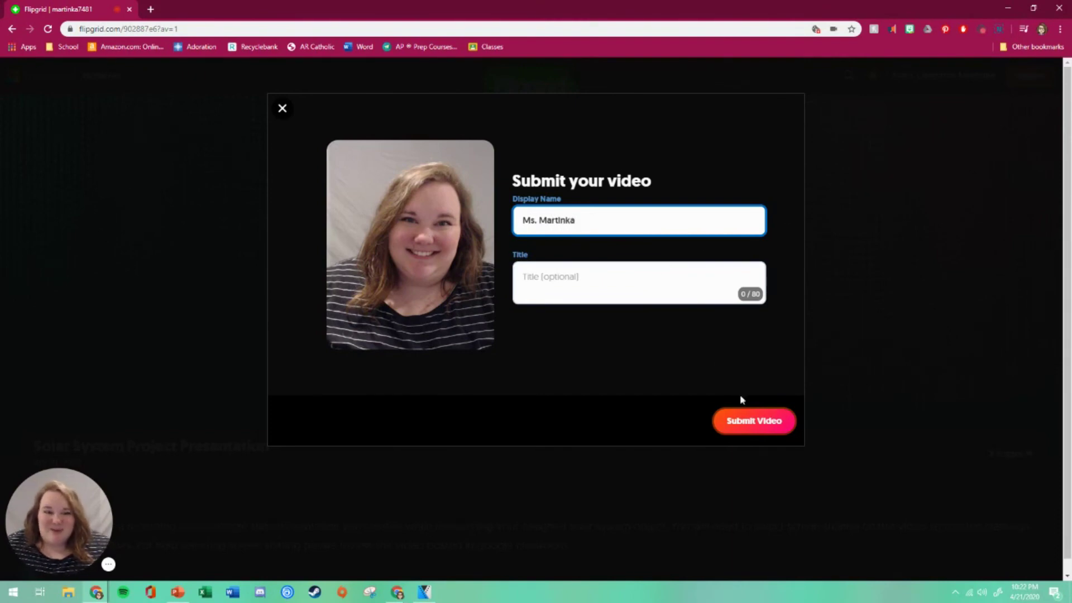
{"action": "left_click", "coordinate": [752, 423]}
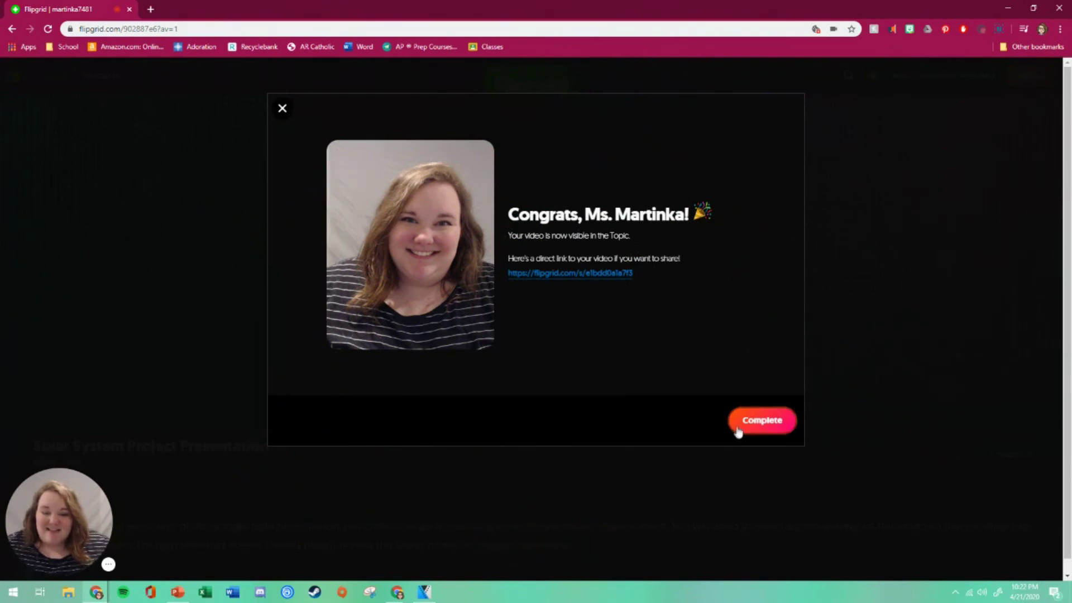
Close the submission confirmation and reload the topic page.
{"action": "left_click", "coordinate": [748, 424]}
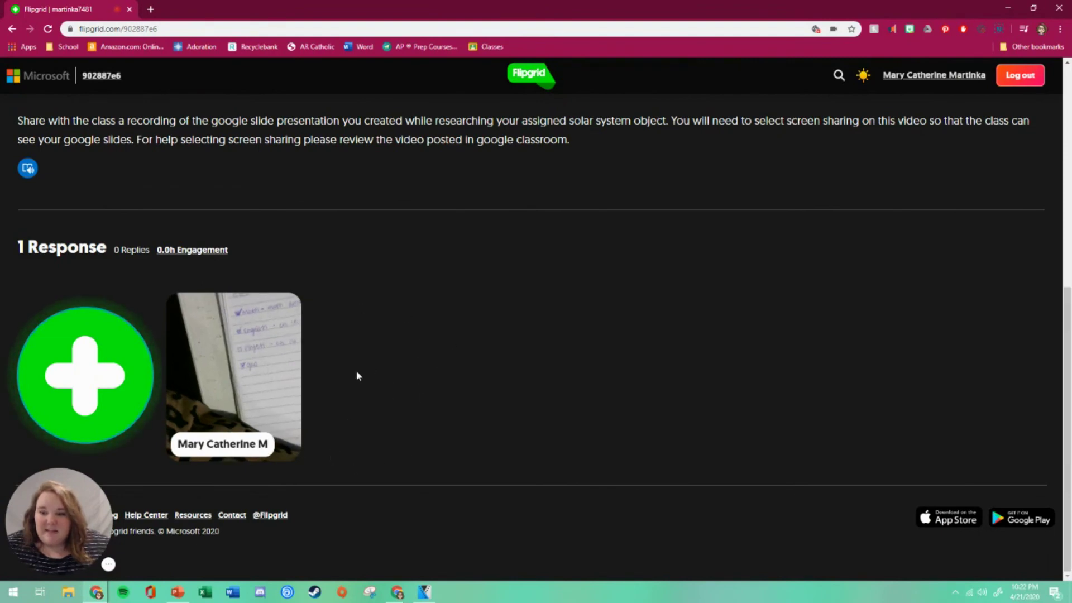
{"action": "left_click", "coordinate": [47, 29]}
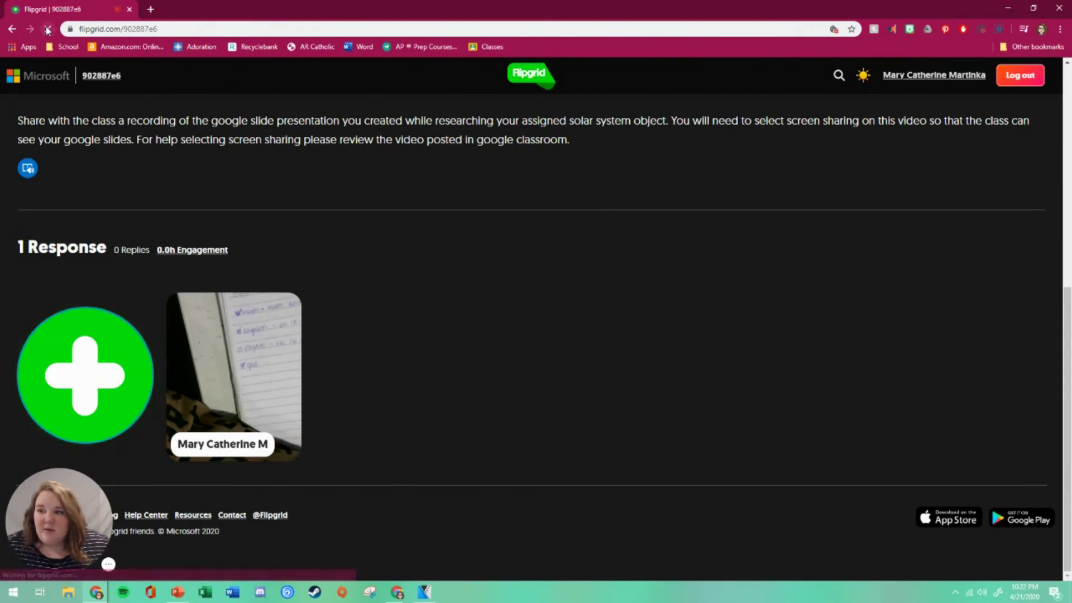
Enter the Sample Grid password, correcting a typo, and scroll to the topic's two responses.
{"action": "type", "text": "****"}
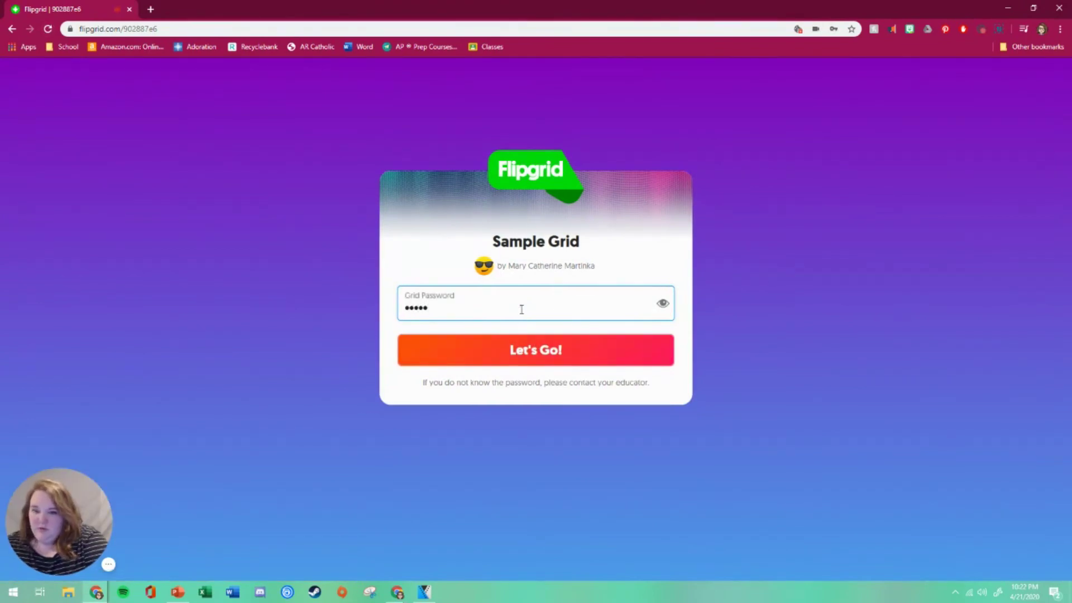
{"action": "key", "text": "BackSpace"}
{"action": "key", "text": "BackSpace"}
{"action": "key", "text": "BackSpace"}
{"action": "type", "text": "***"}
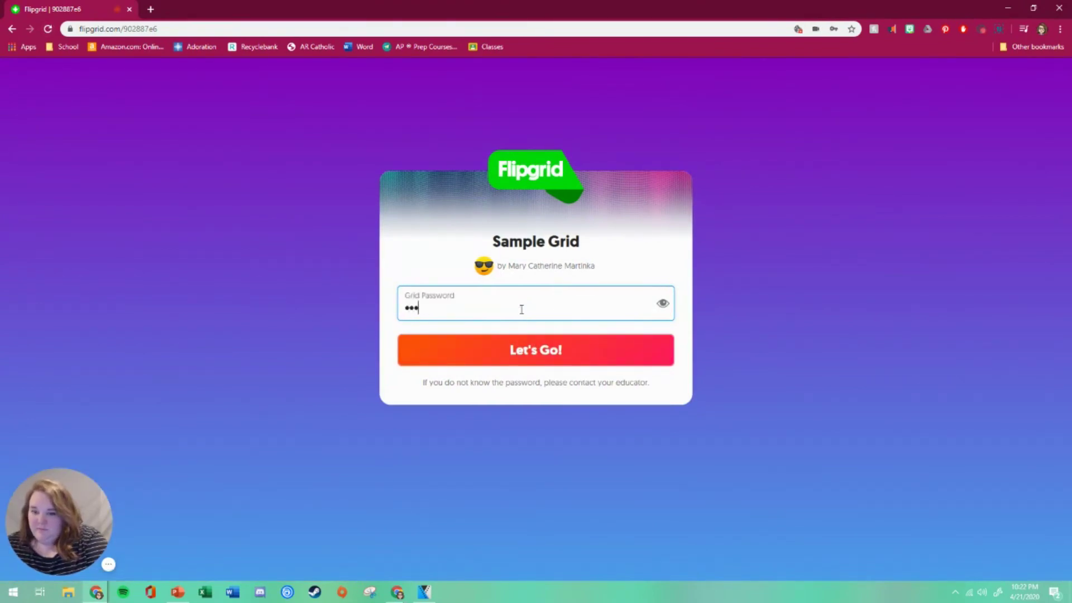
{"action": "key", "text": "Return"}
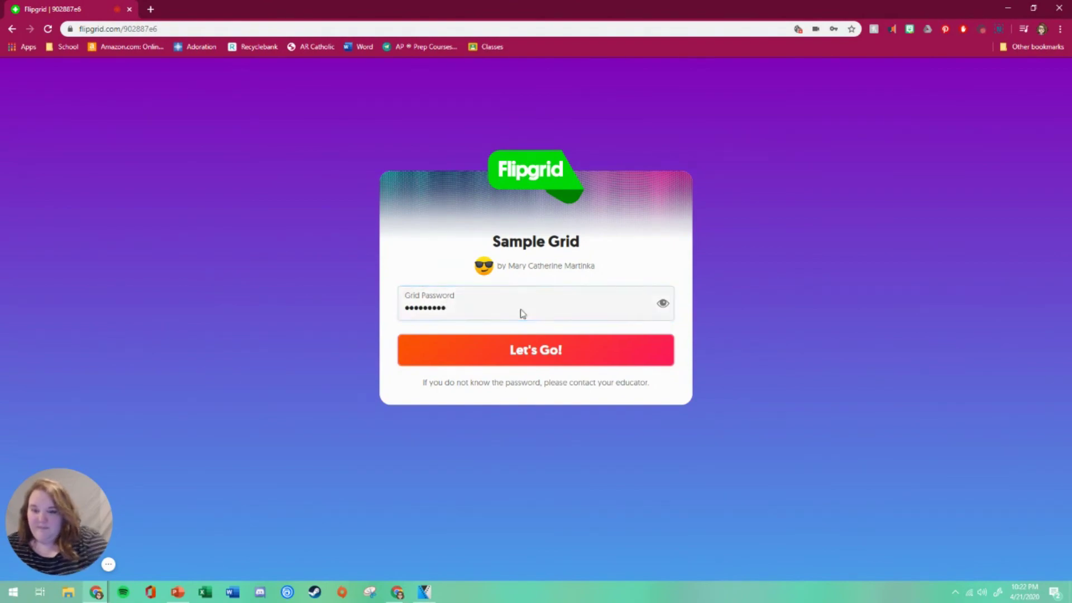
{"action": "scroll", "coordinate": [467, 307], "scroll_direction": "down", "scroll_amount": 5}
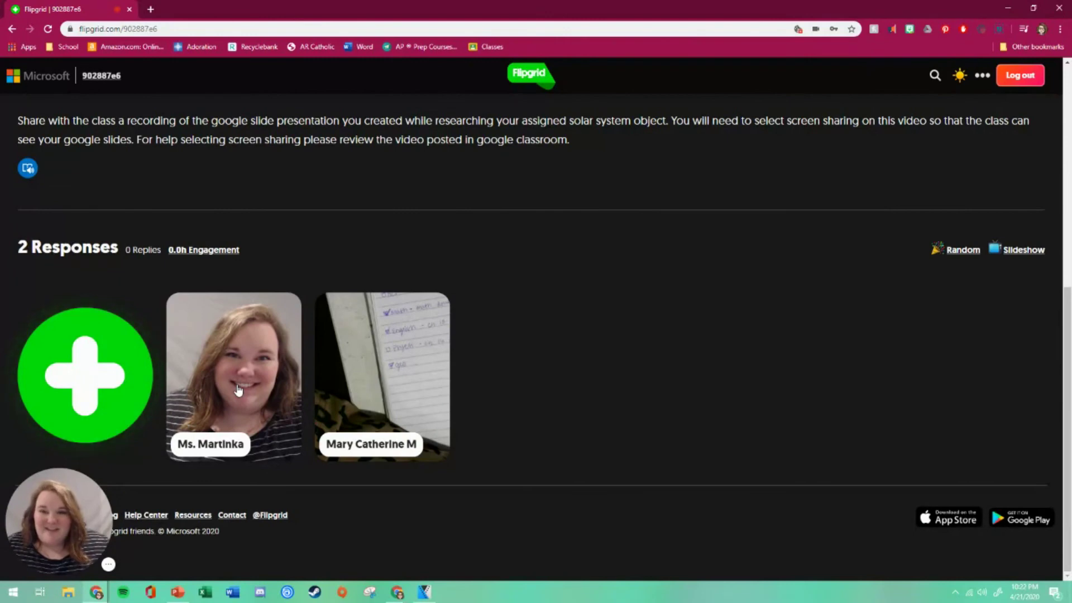
Open the teacher's Callisto response, pause its playback, and start a reply to it.
{"action": "left_click", "coordinate": [238, 389]}
{"action": "left_click", "coordinate": [263, 400]}
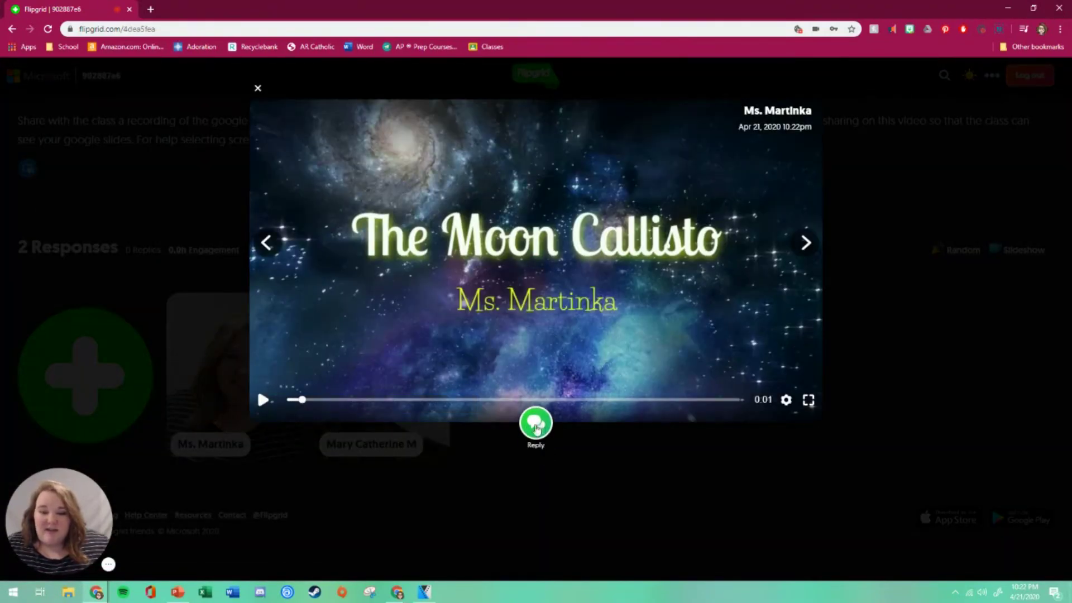
{"action": "left_click", "coordinate": [536, 425]}
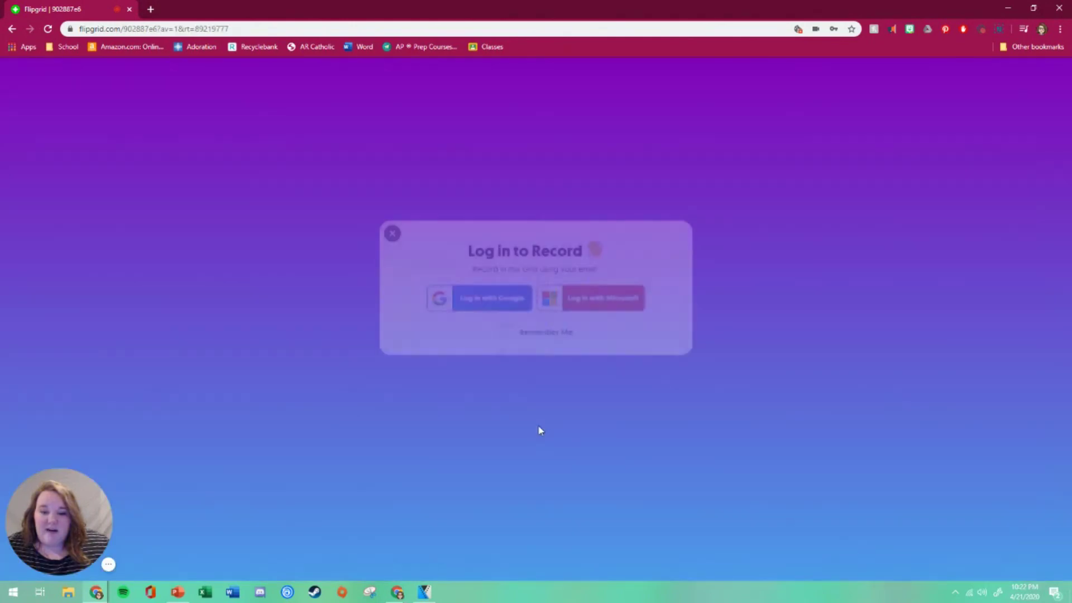
{"action": "left_click", "coordinate": [12, 31]}
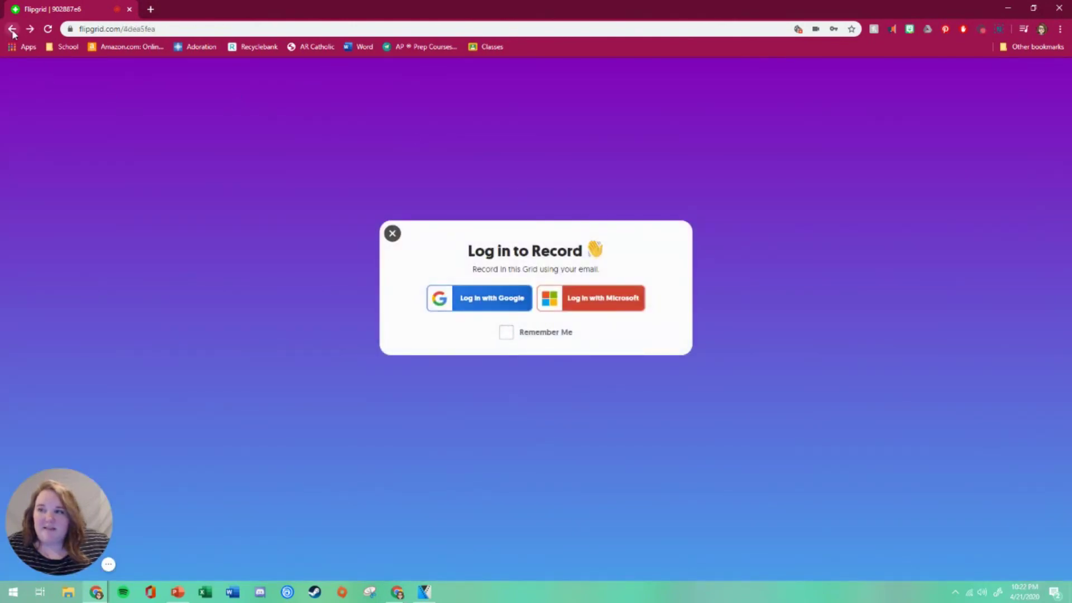